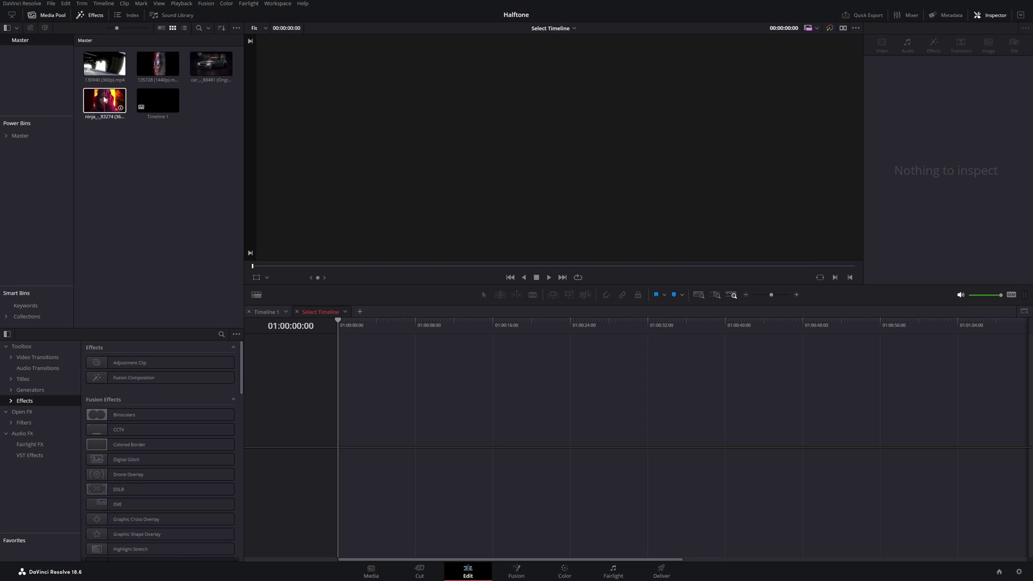
- Place the ninja video clip at the start of the empty timeline
left_click_drag(104, 100, 332, 441)
left_click(377, 430)
left_click(451, 336)
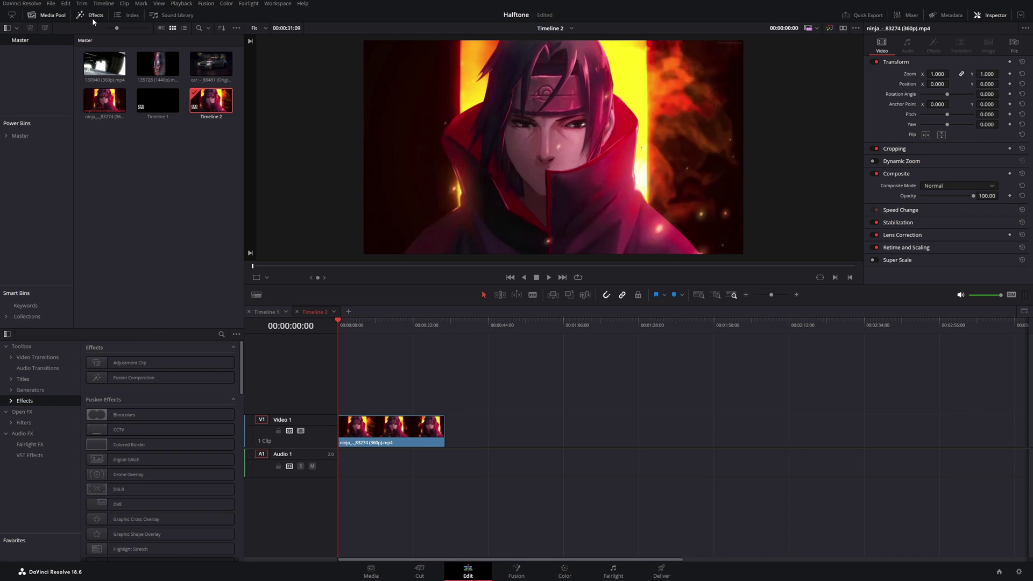
- Add a Fusion Composition on the track above the ninja clip, matching its length, and open it for node editing
left_click_drag(118, 379, 433, 396)
left_click(384, 397)
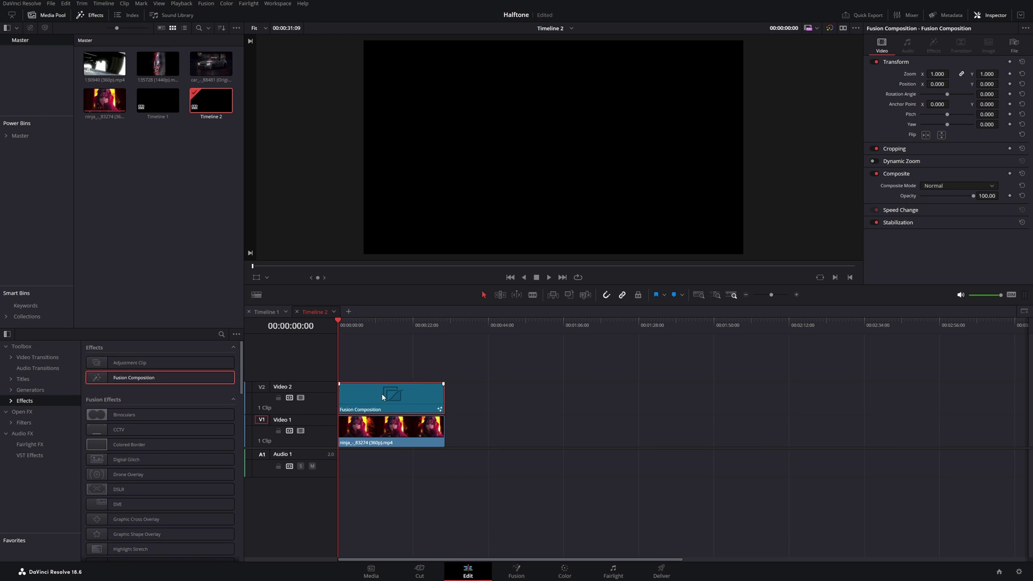
left_click(516, 570)
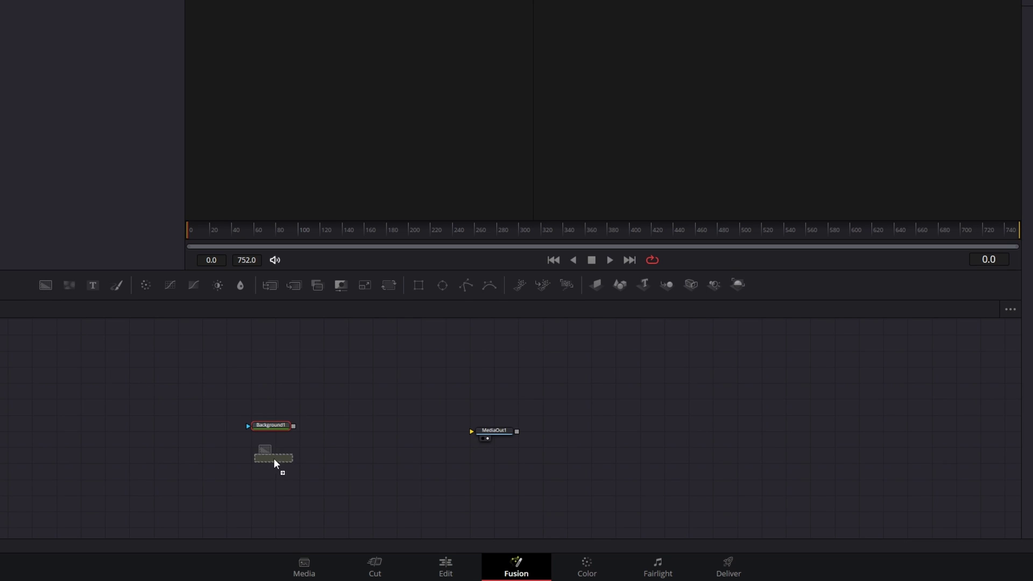
- Add two Background nodes, combine them through a MultiMerge, and connect the result to MediaOut1
left_click_drag(273, 287, 505, 425)
left_click(505, 425)
left_click_drag(366, 427, 367, 427)
left_click_drag(295, 458, 391, 362)
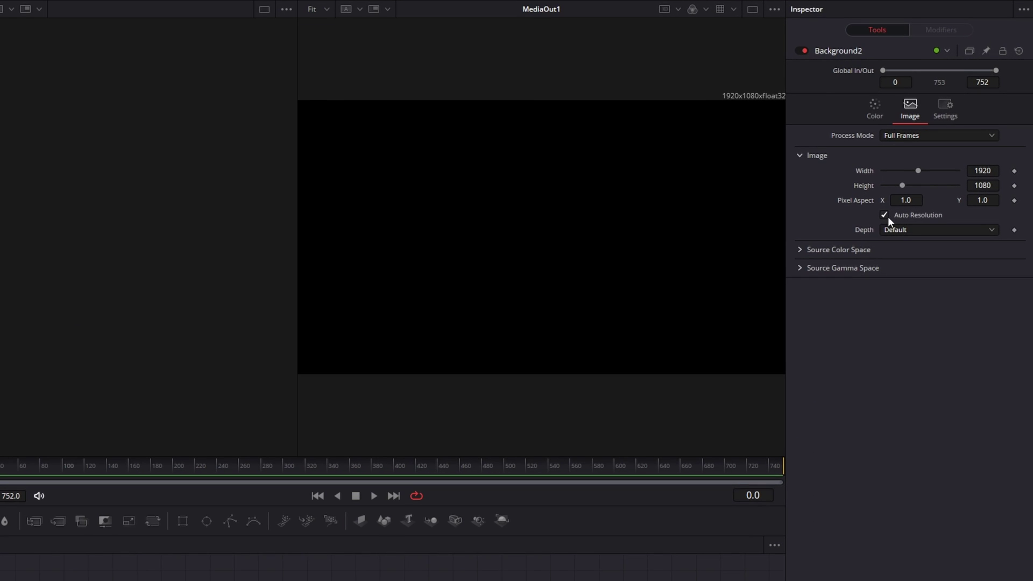
- Disable auto resolution on Background2 and set its height to 1920
left_click(931, 169)
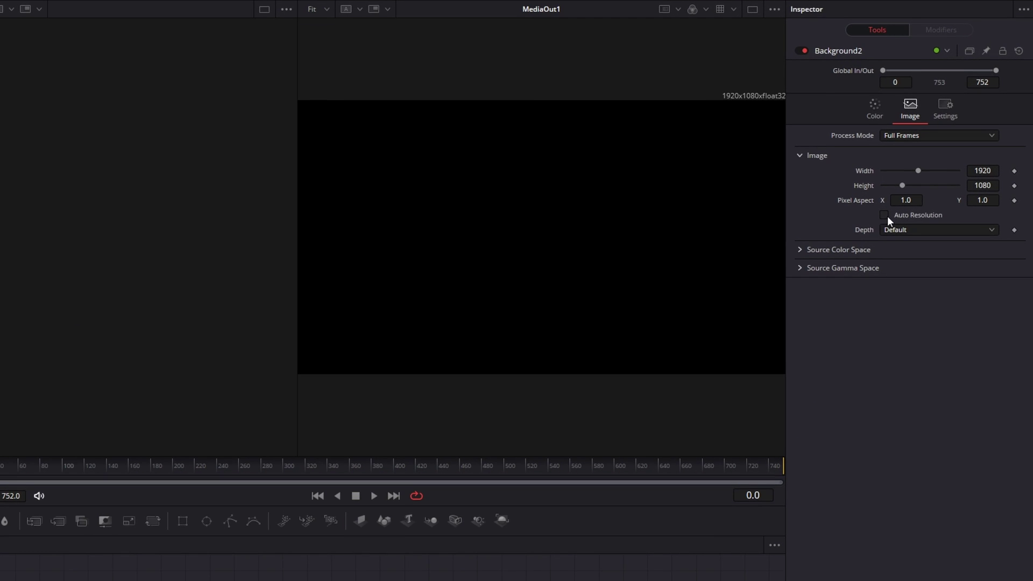
left_click(984, 185)
type("1920")
key("Tab")
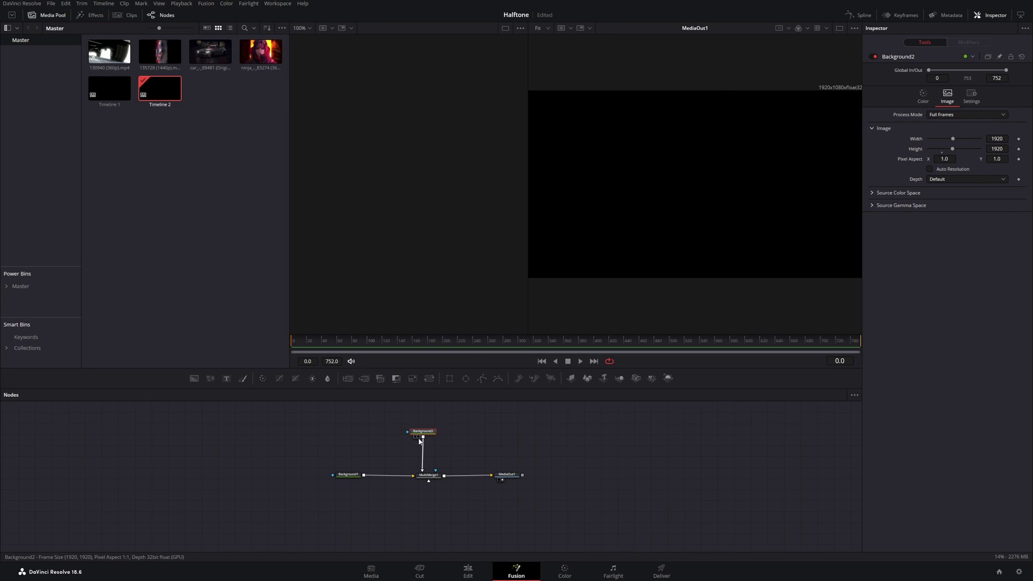
- Display Background2 in the viewer with its full square frame in sight
scroll(404, 468, "up", 5)
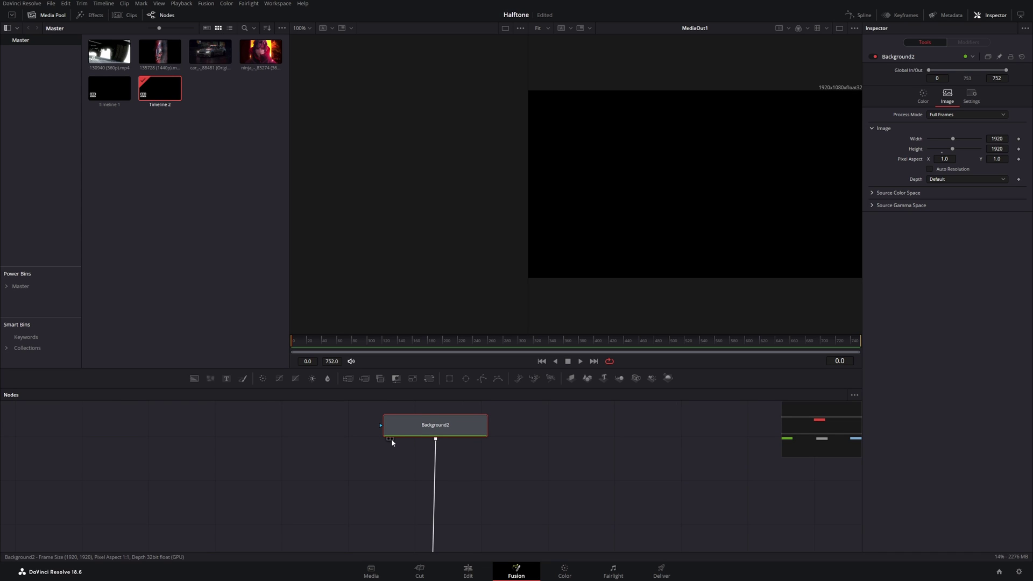
left_click(392, 438)
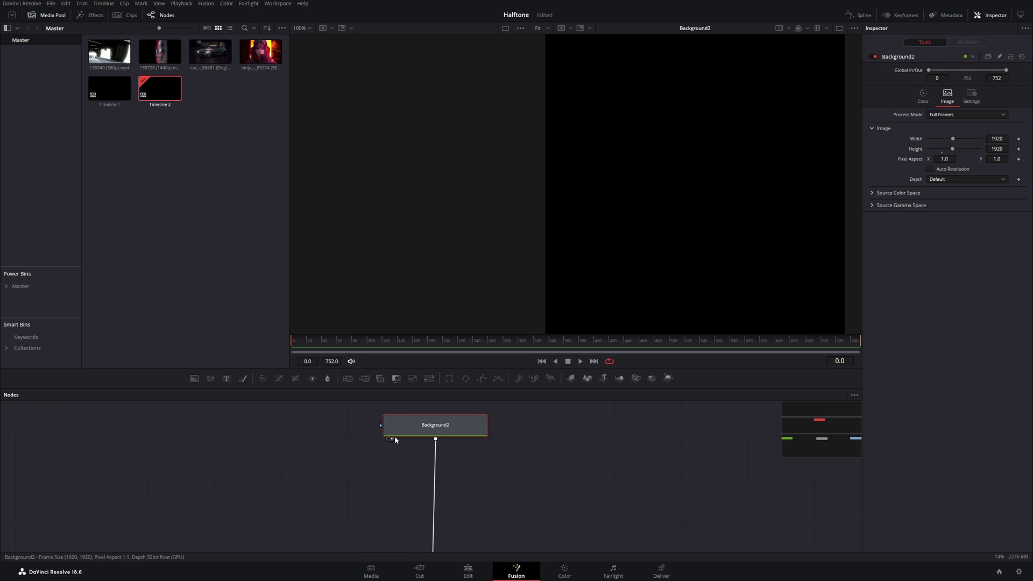
scroll(407, 474, "down", 7)
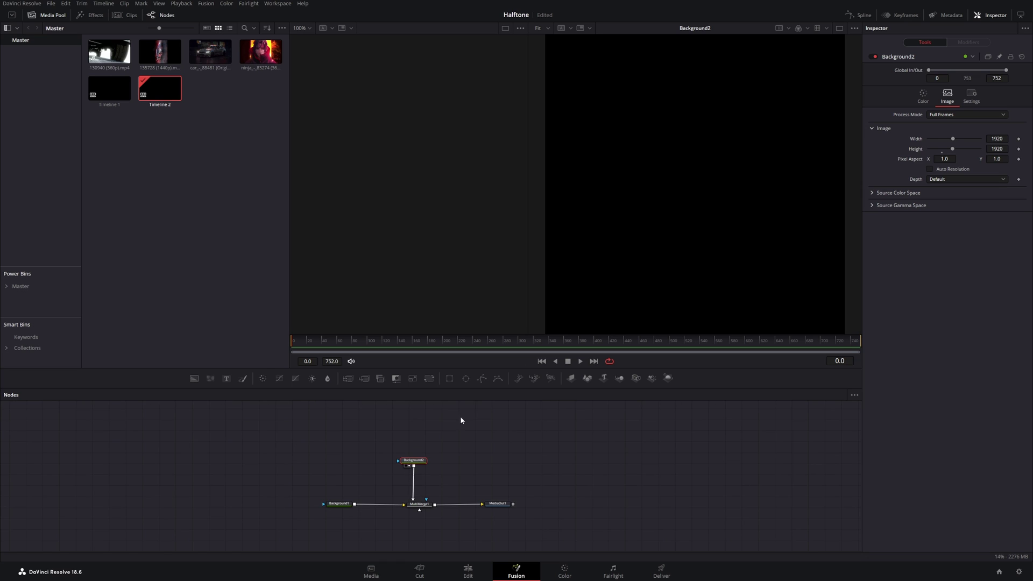
scroll(662, 208, "down", 4)
scroll(671, 189, "up", 2)
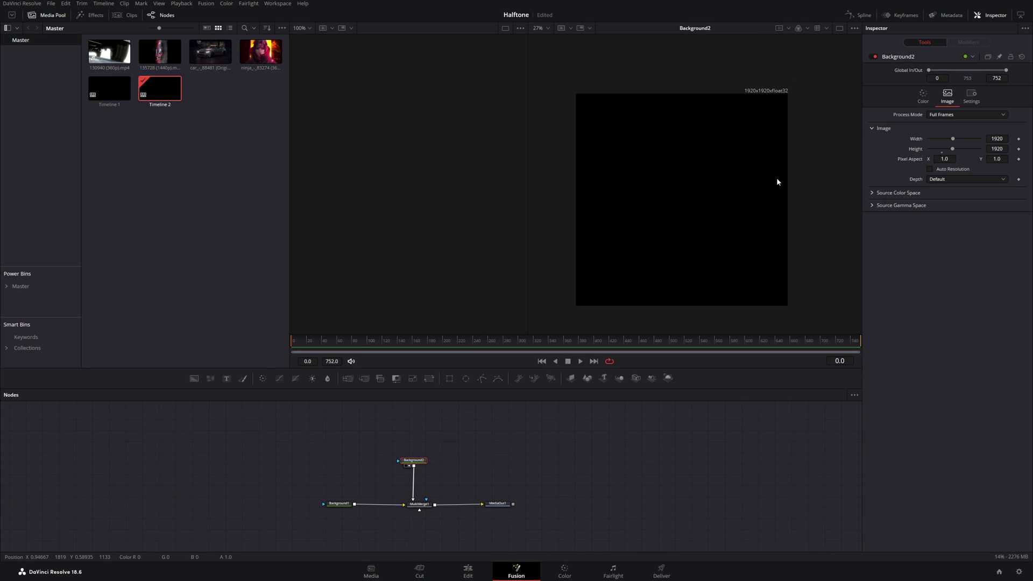
- Change the solid colour of Background2 to white
left_click(920, 98)
left_click(951, 139)
left_click(611, 226)
left_click_drag(610, 226, 610, 219)
left_click(598, 361)
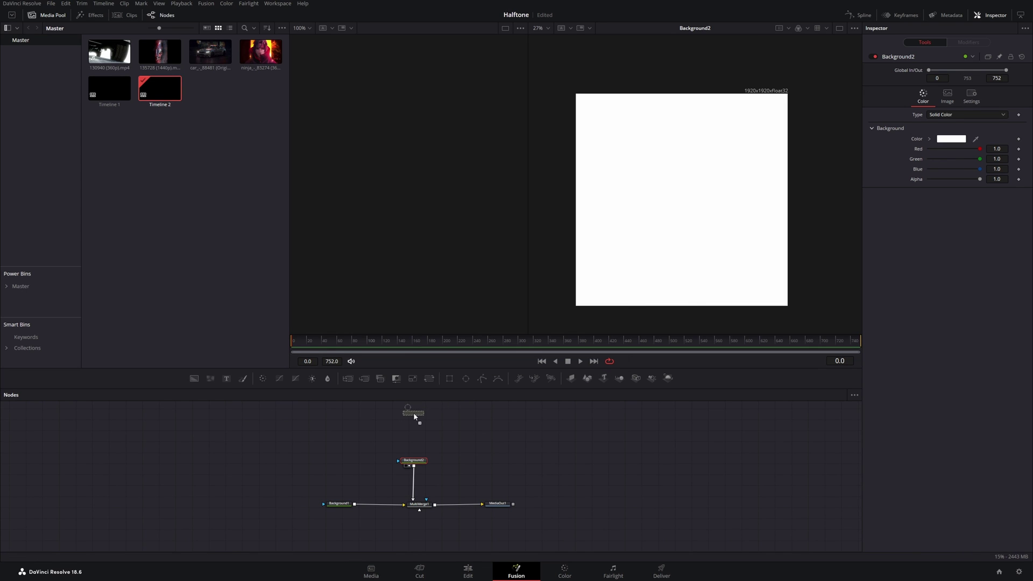
- Mask Background2 with an Ellipse and set its width and height to 0.45
left_click_drag(415, 416, 415, 468)
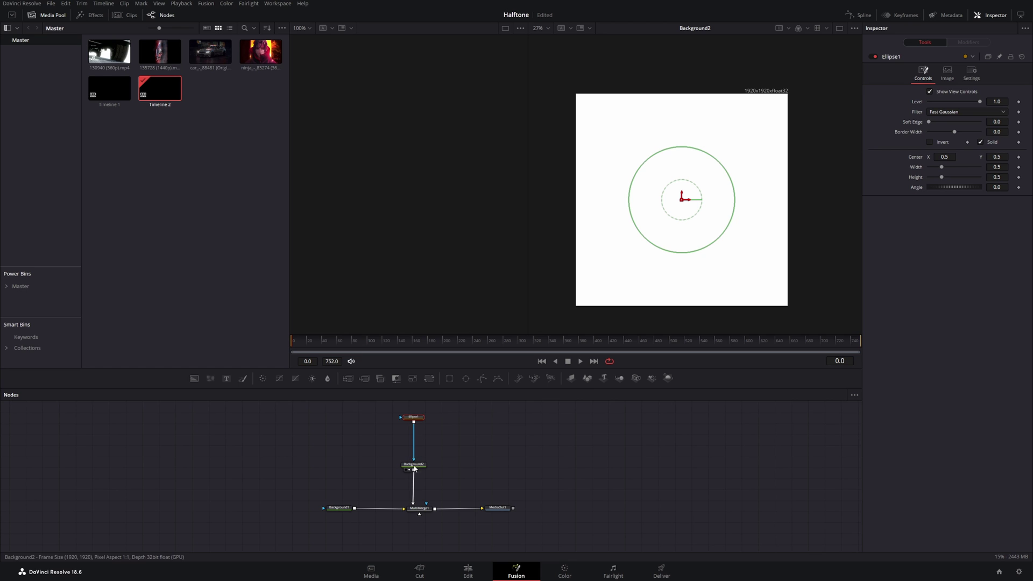
left_click(998, 167)
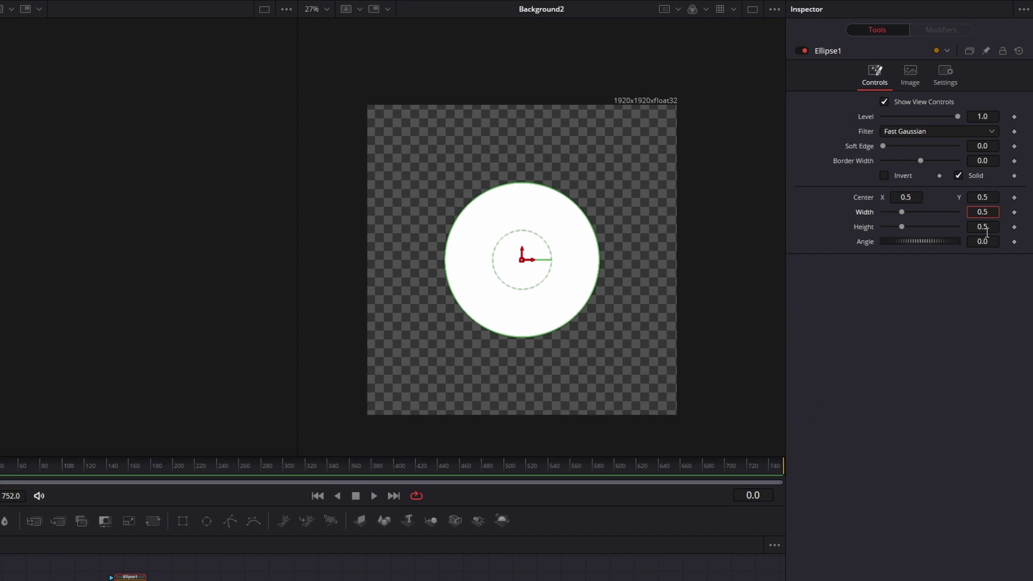
type("4")
left_click(988, 228)
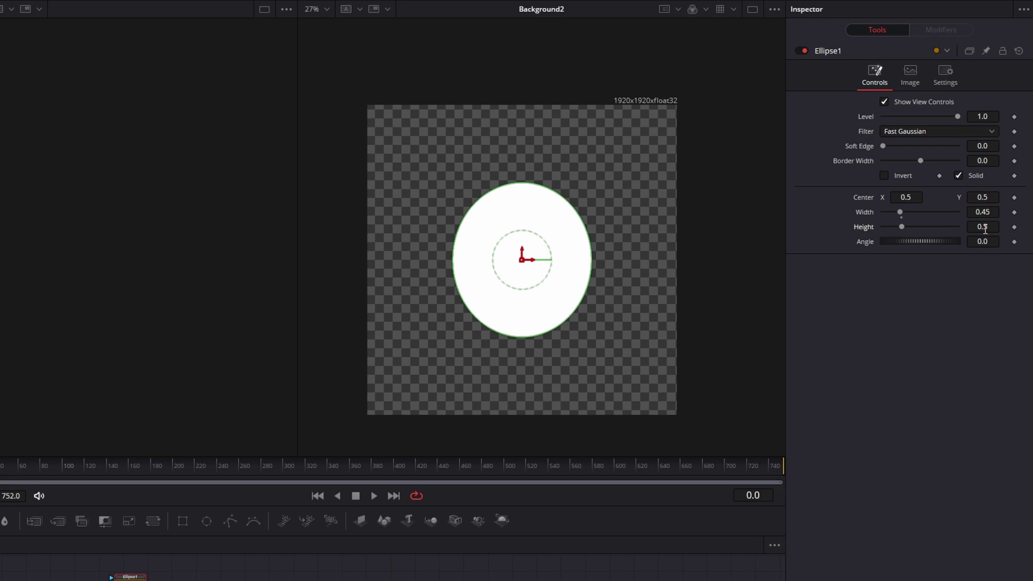
type("4")
key("Tab")
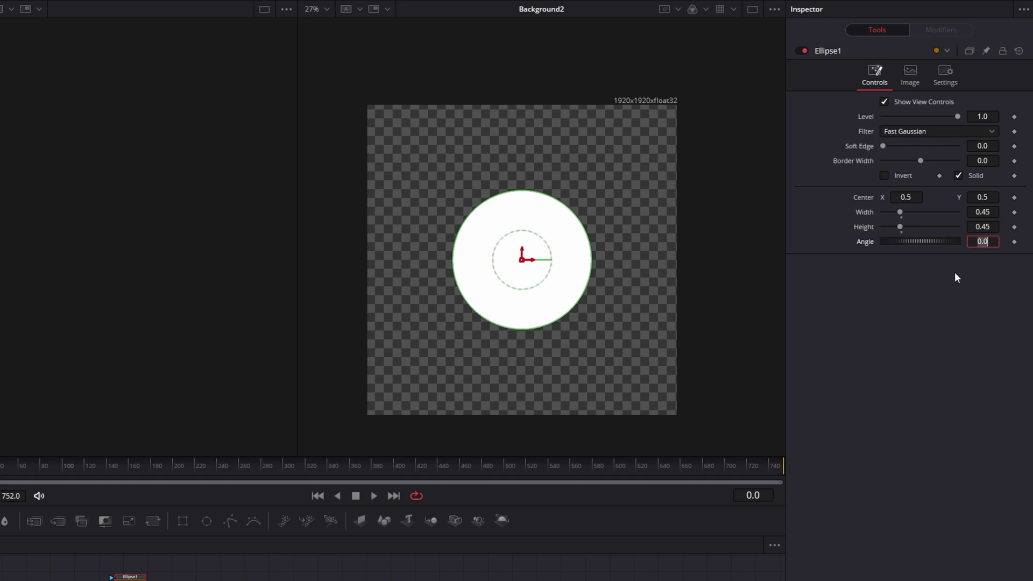
- Set the ellipse mask's soft edge to 0.3
left_click(988, 145)
type("0.3")
key("Tab")
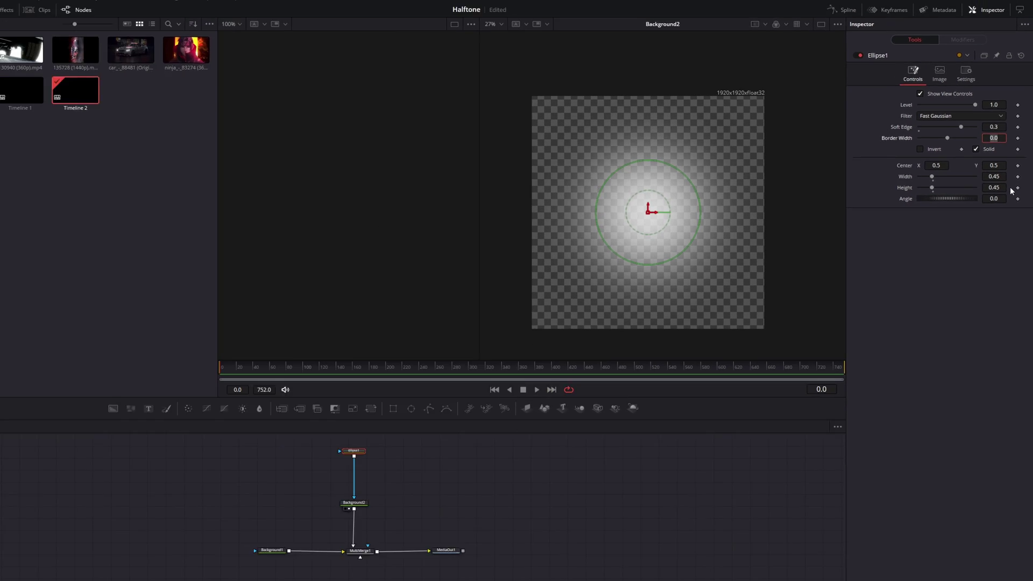
- Spread out the nodes and paste an instance of Ellipse1 between it and Background2
left_click_drag(438, 415, 97, 521)
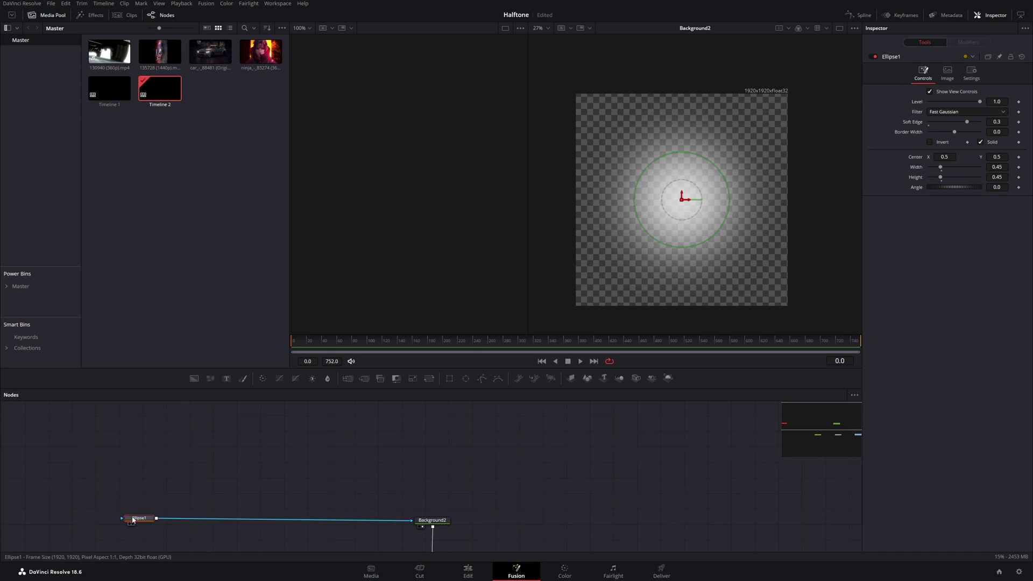
left_click_drag(216, 495, 347, 447)
key("ctrl+shift+v")
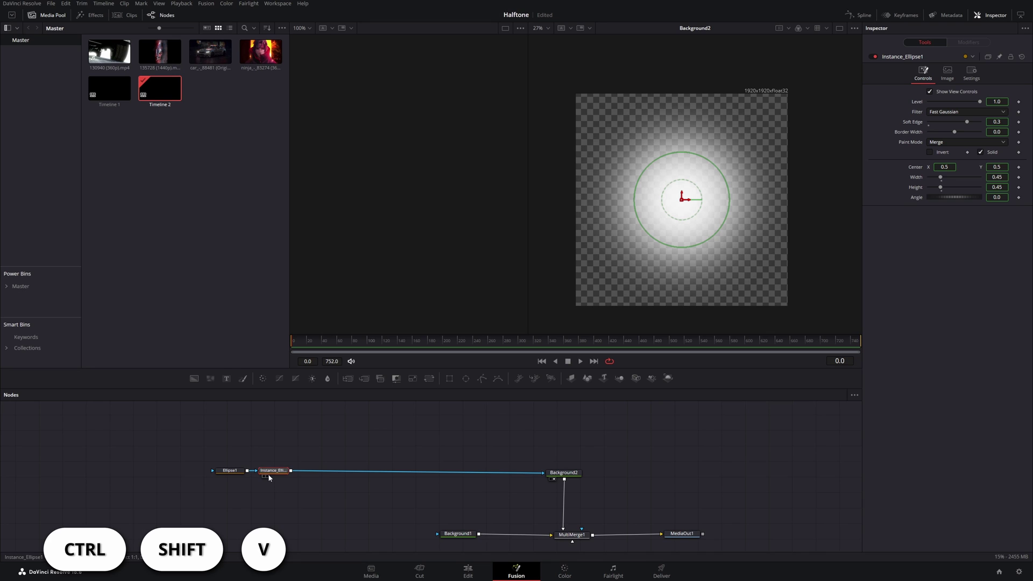
mouse_move(267, 473)
left_mouse_down()
mouse_move(274, 488)
mouse_move(281, 477)
left_mouse_up()
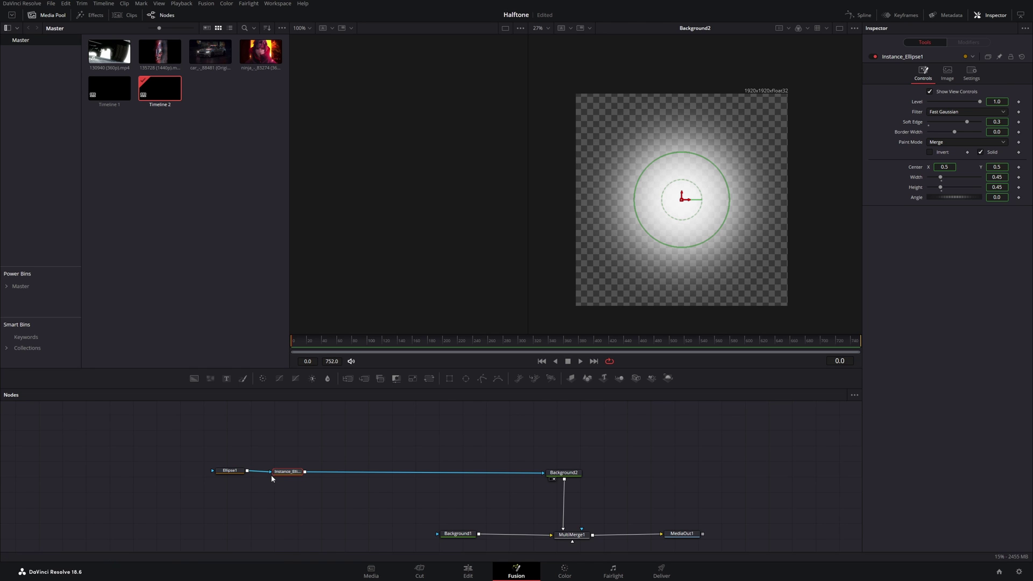
left_click_drag(288, 475, 288, 473)
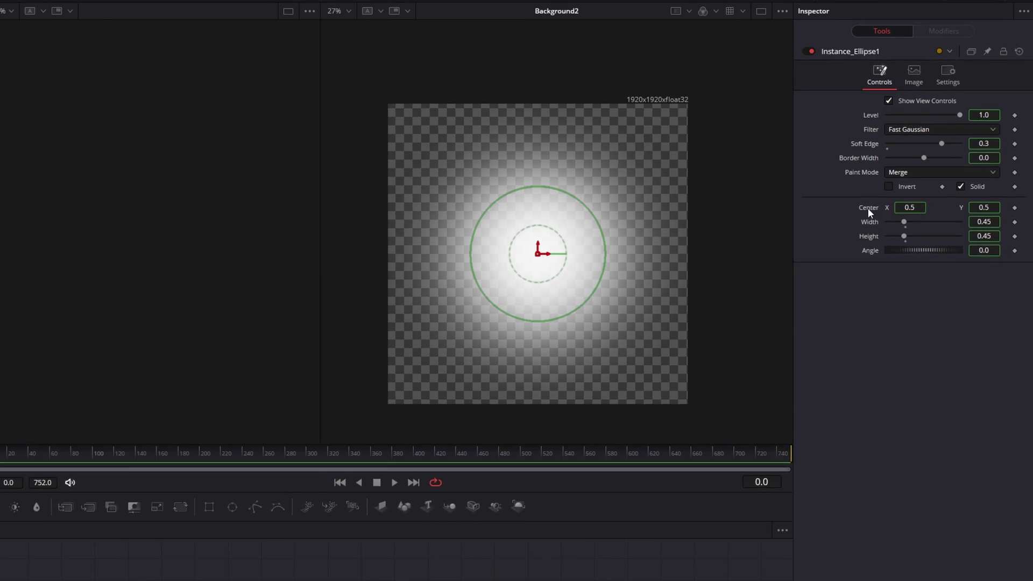
- Deinstance the centre of the first ellipse instance and set it to X 0, Y 1
right_click(915, 168)
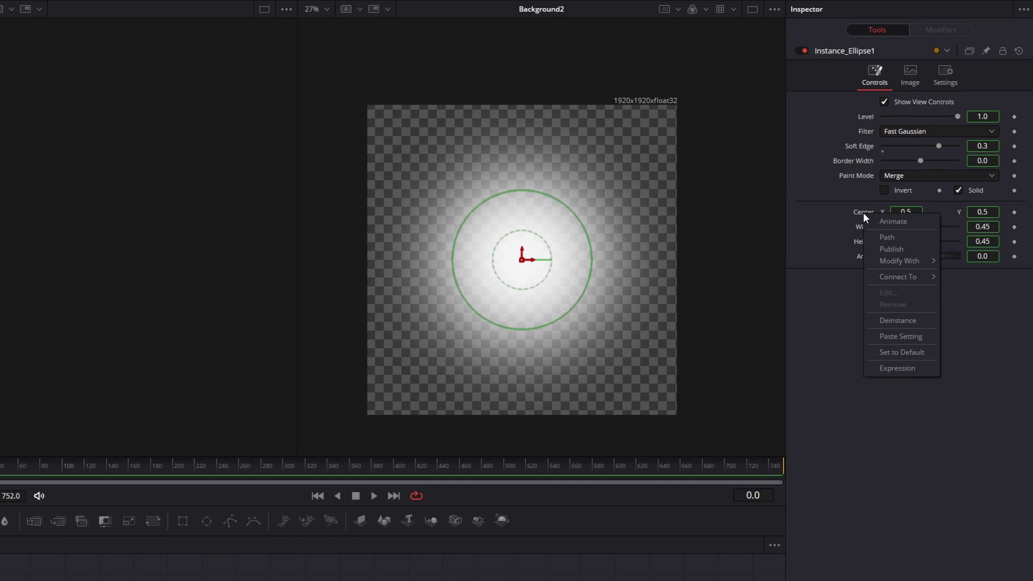
left_click(898, 321)
left_click_drag(522, 260, 375, 119)
left_click(907, 211)
type("0")
key("Tab")
type("1")
key("Return")
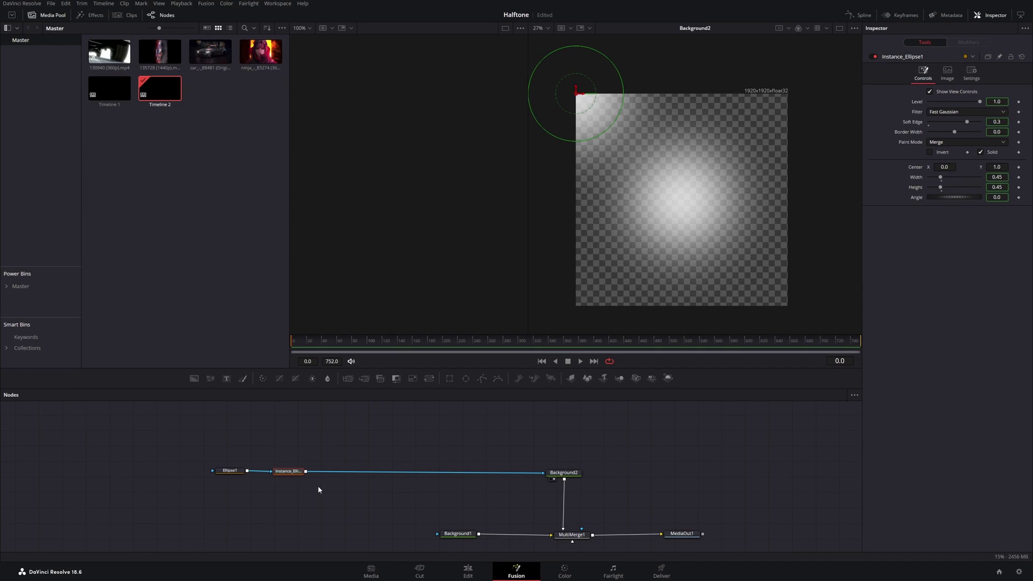
- Paste a second ellipse instance and connect it between the first instance and Background2
left_click(319, 488)
key("ctrl+shift+v")
mouse_move(314, 488)
left_mouse_down()
mouse_move(337, 480)
mouse_move(314, 475)
mouse_move(456, 484)
mouse_move(554, 474)
left_mouse_up()
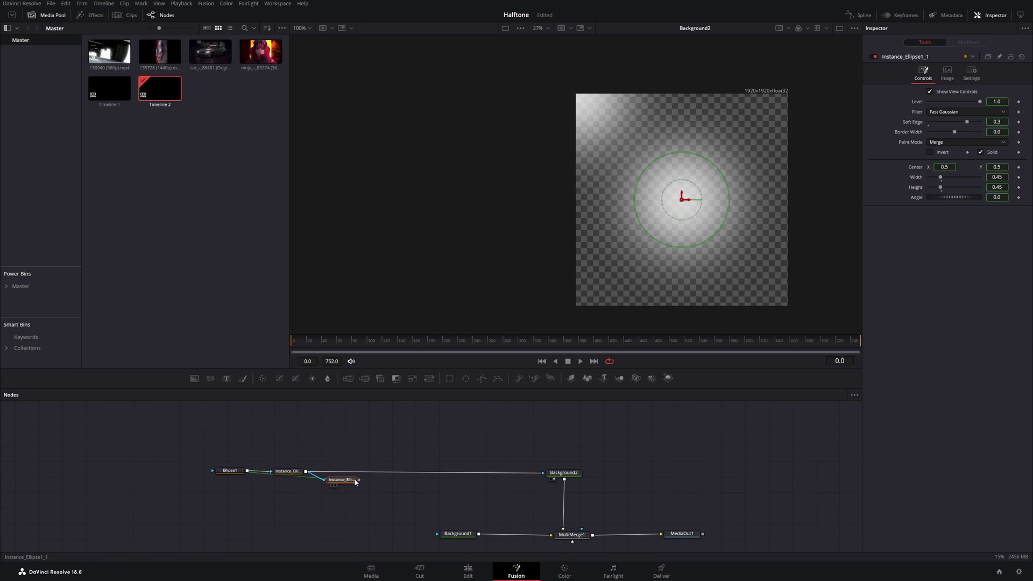
left_click_drag(359, 480, 565, 475)
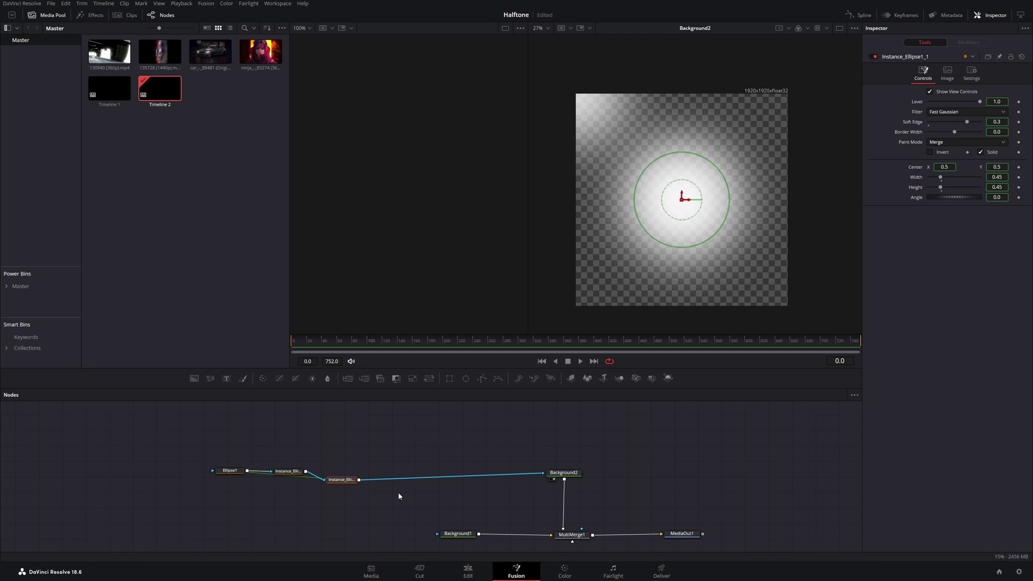
left_click_drag(341, 483, 344, 475)
- Deinstance the second instance's centre and set it to X 1, Y 1
right_click(913, 170)
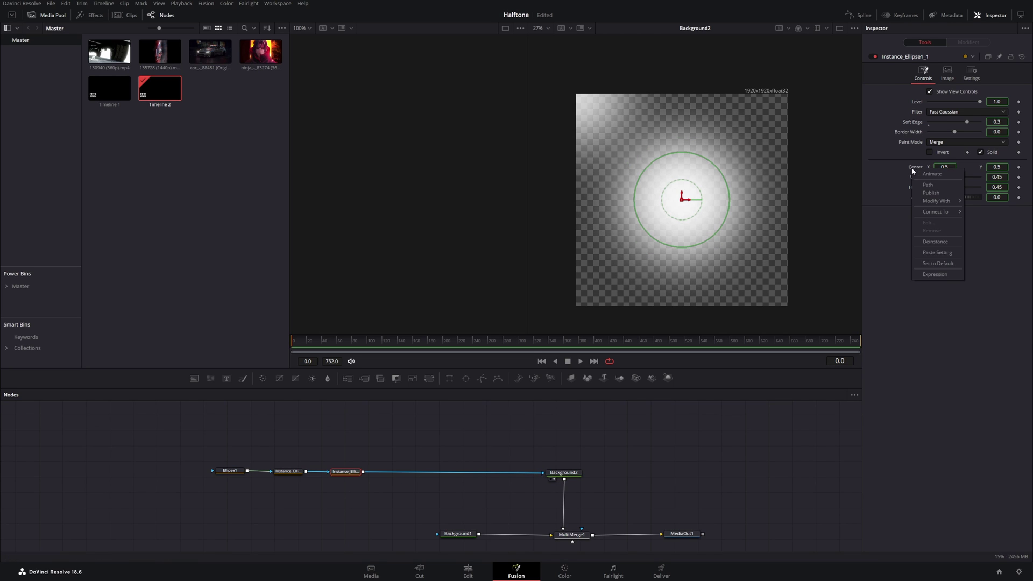
left_click(937, 242)
left_click_drag(682, 199, 776, 117)
left_click(947, 166)
type("1")
left_click(999, 168)
type("1")
key("Tab")
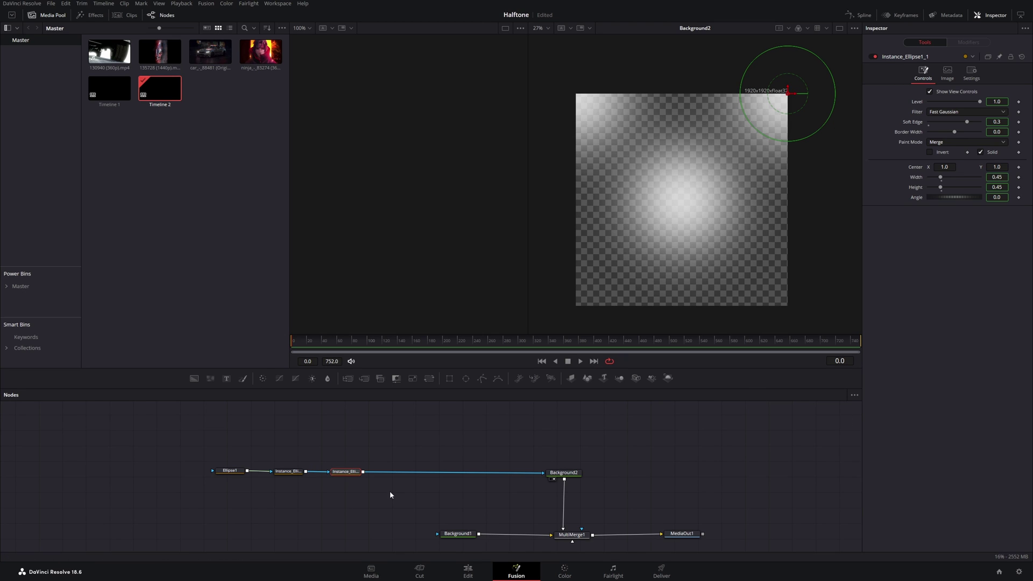
- Paste a third ellipse instance into the mask chain and set its centre to X 0, Y 0
key("ctrl+shift+v")
left_click(944, 168)
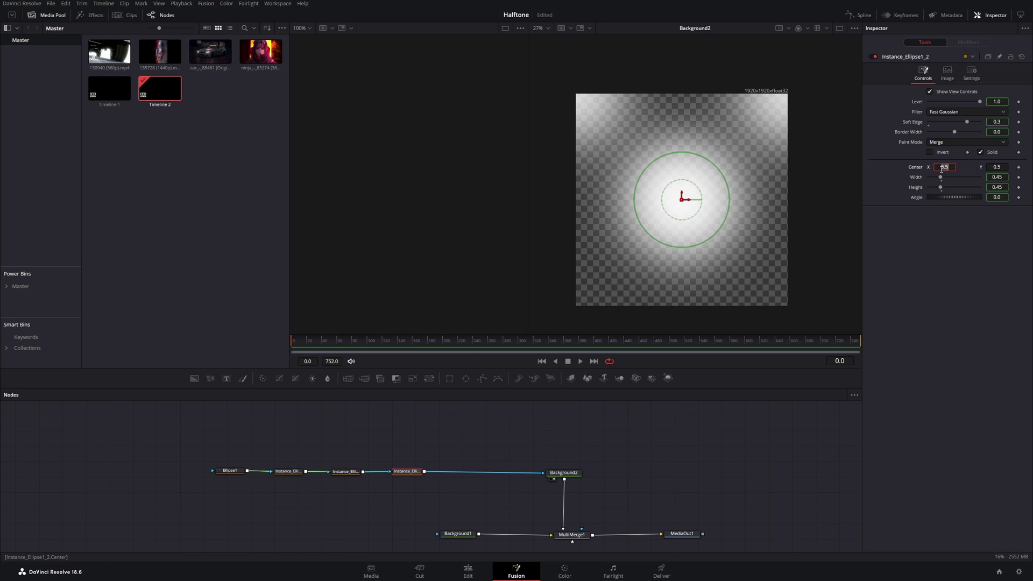
left_click(996, 166)
type("0")
key("Return")
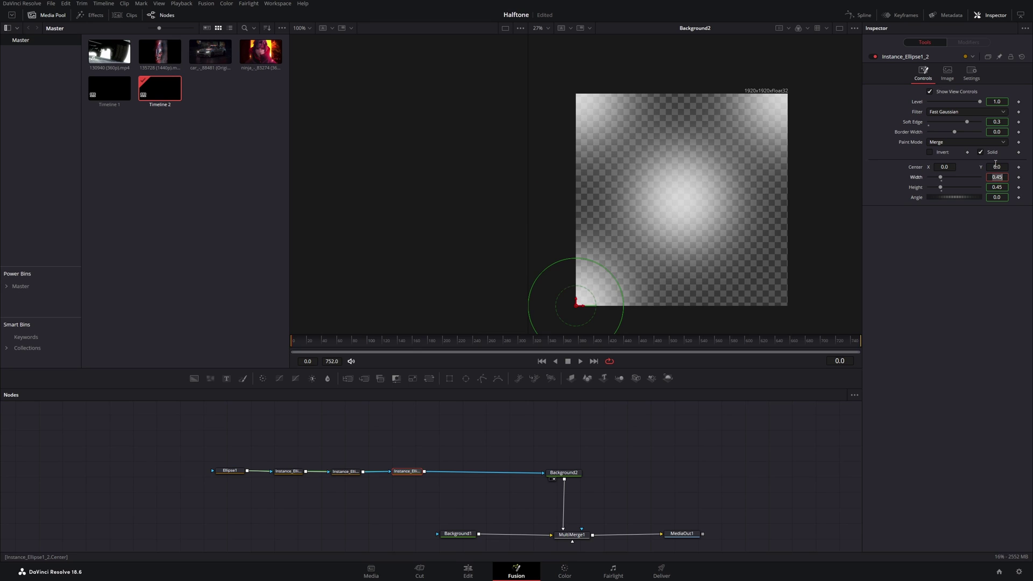
- Paste a fourth ellipse instance into the mask chain and set its centre to X 1, Y 0
key("ctrl+shift+v")
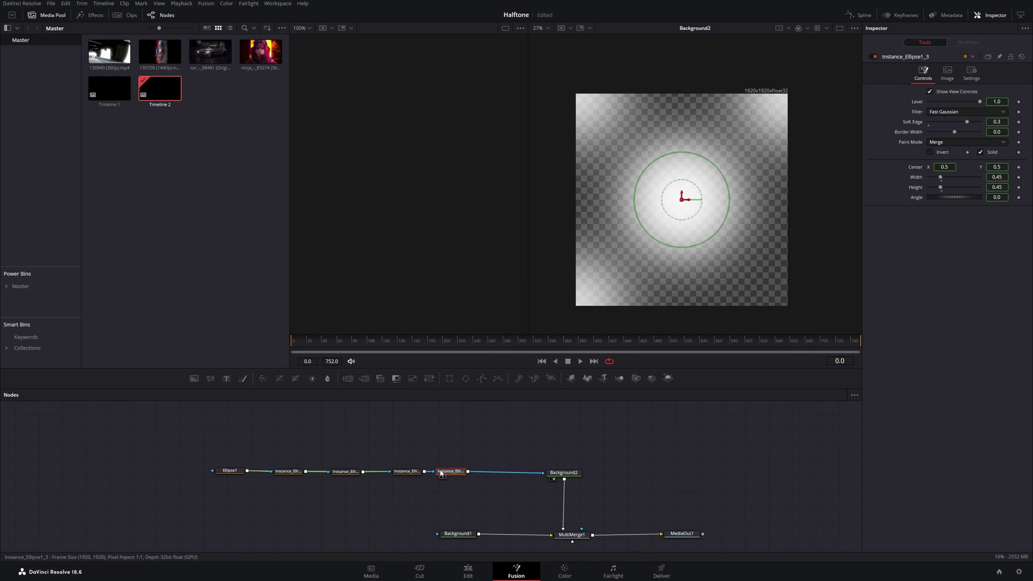
left_click(945, 167)
type("1")
left_click(997, 167)
type("0")
key("Return")
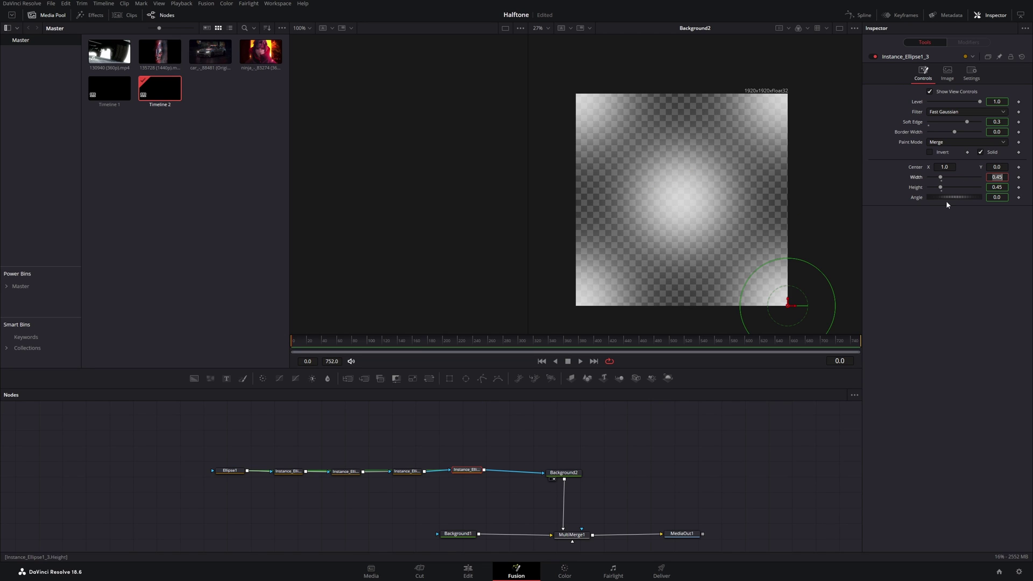
- Display the MediaOut1 result in the viewer
left_click(755, 490)
left_click_drag(722, 432, 659, 411)
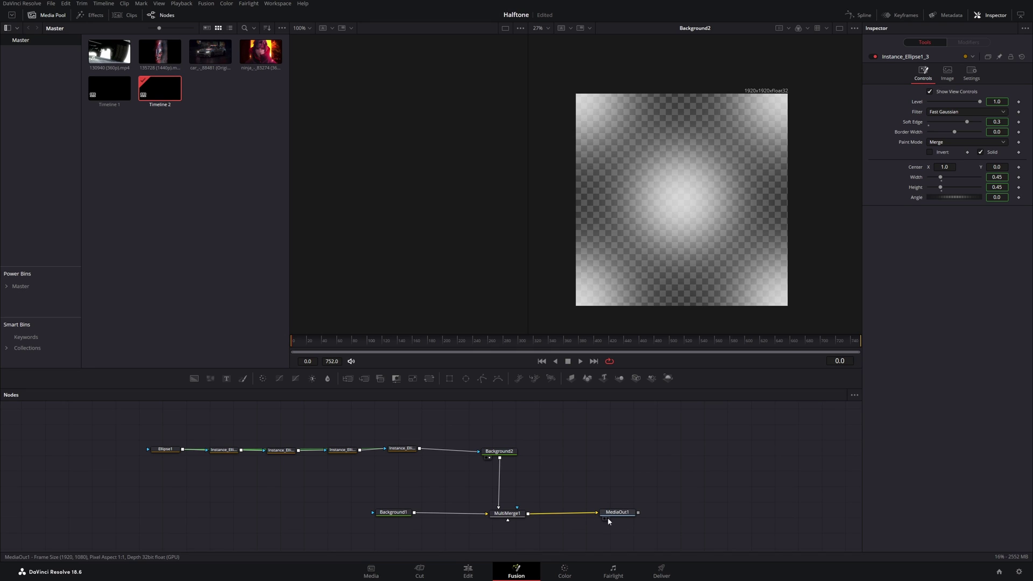
left_click(606, 518)
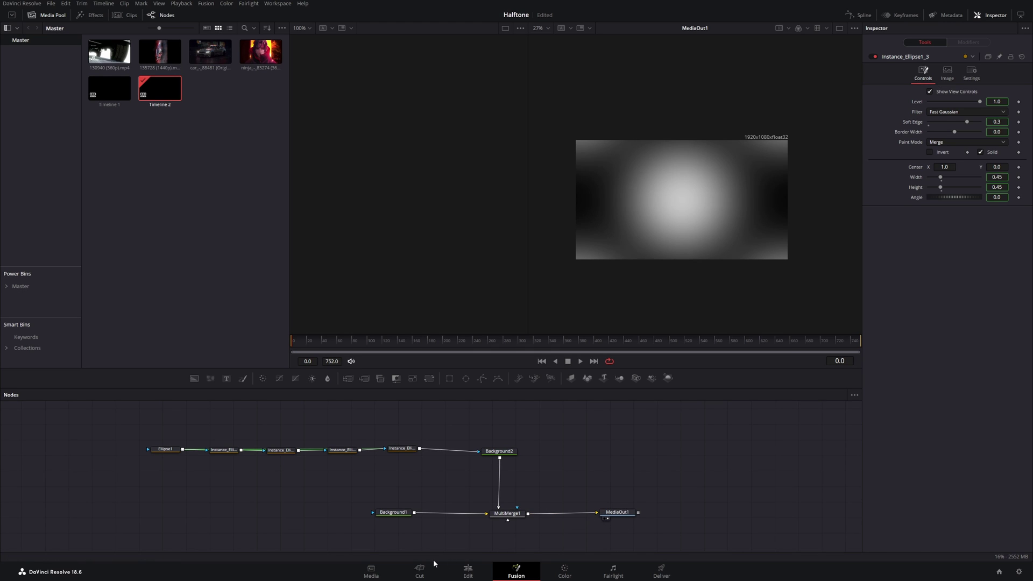
- Insert a Transform between Background2 and MultiMerge1 and set its size to 0.08
left_click_drag(500, 451, 500, 448)
left_click_drag(430, 384, 500, 479)
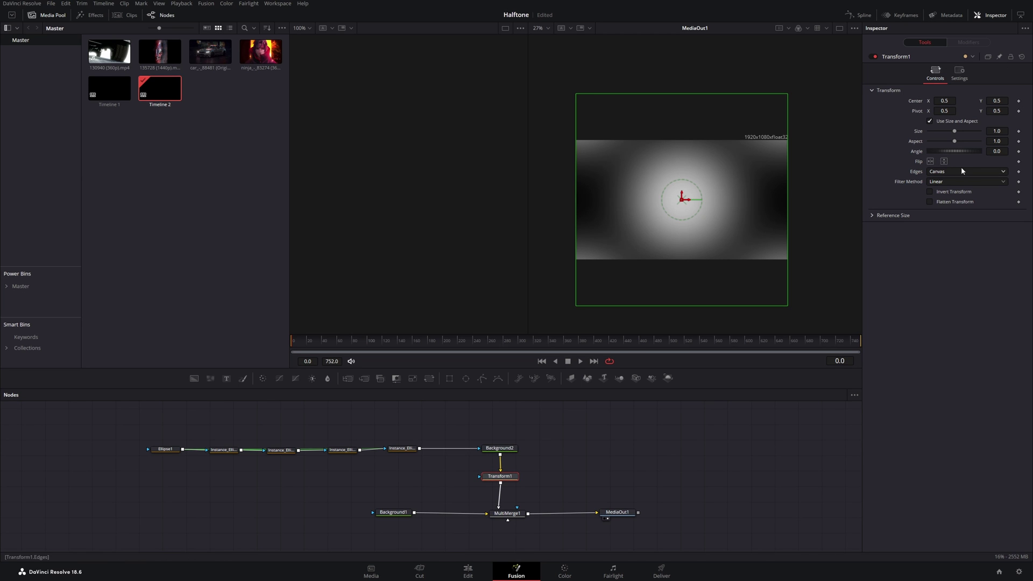
left_click_drag(954, 131, 947, 135)
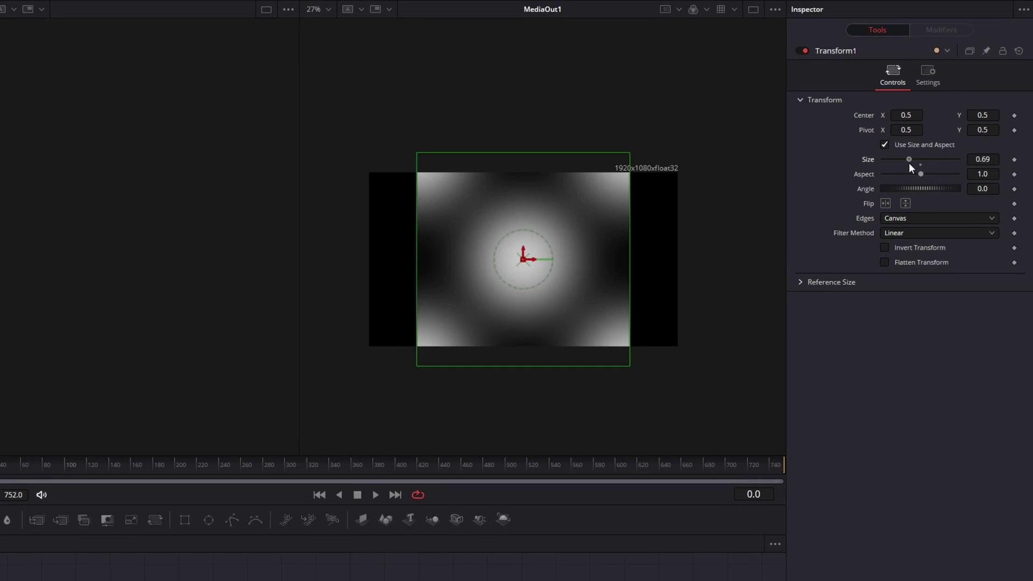
left_click_drag(909, 162, 905, 164)
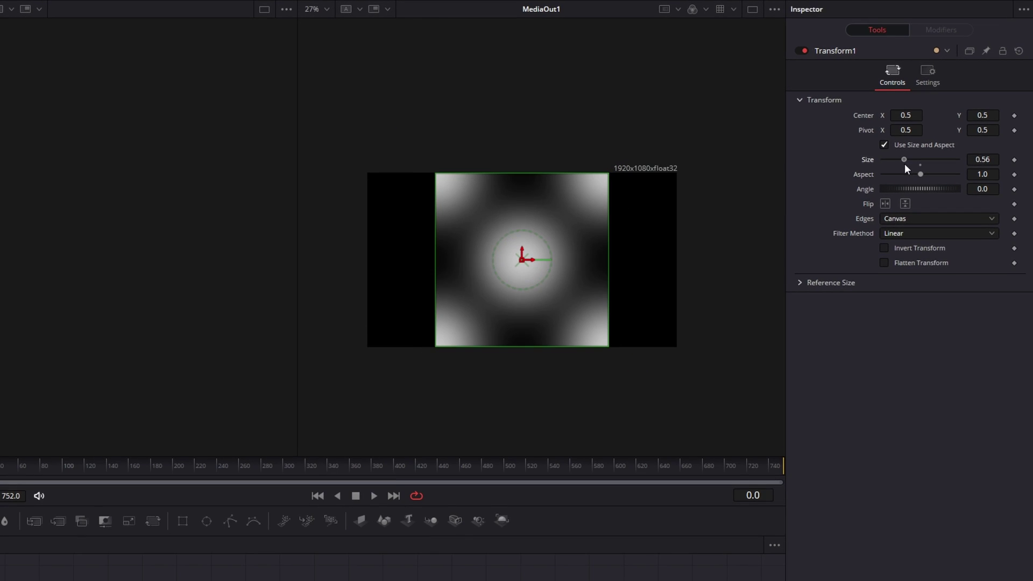
left_click(984, 159)
type("0.08")
key("Tab")
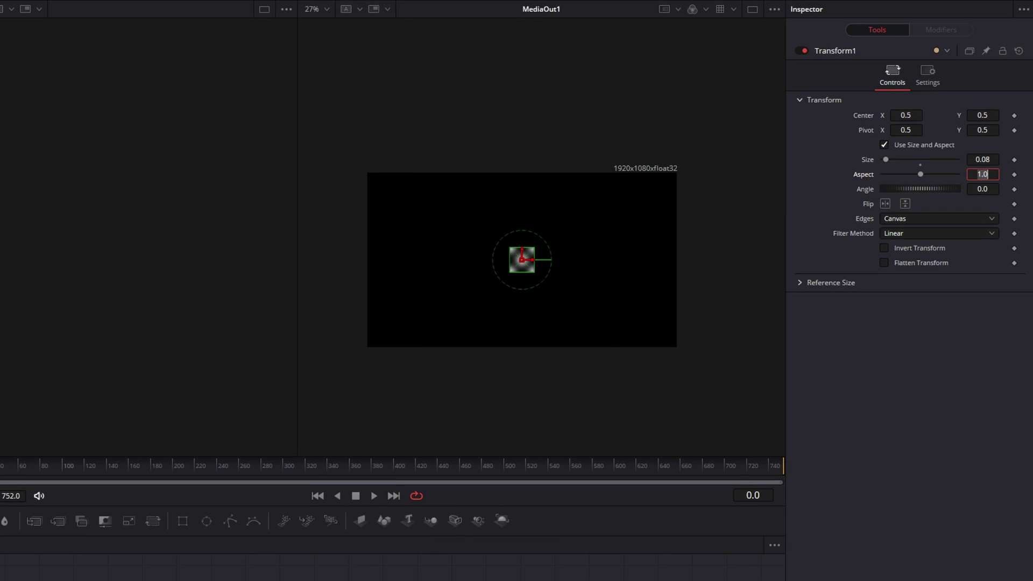
left_click(983, 164)
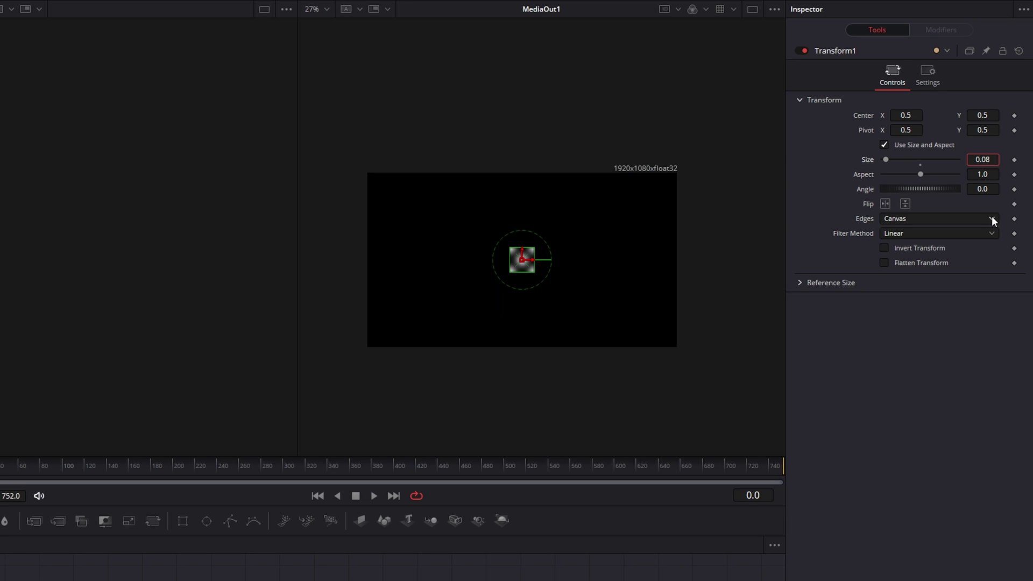
- Set Transform1's size to 0.008 and its edges to Wrap so the dot tile repeats across the frame
type("0")
key("Tab")
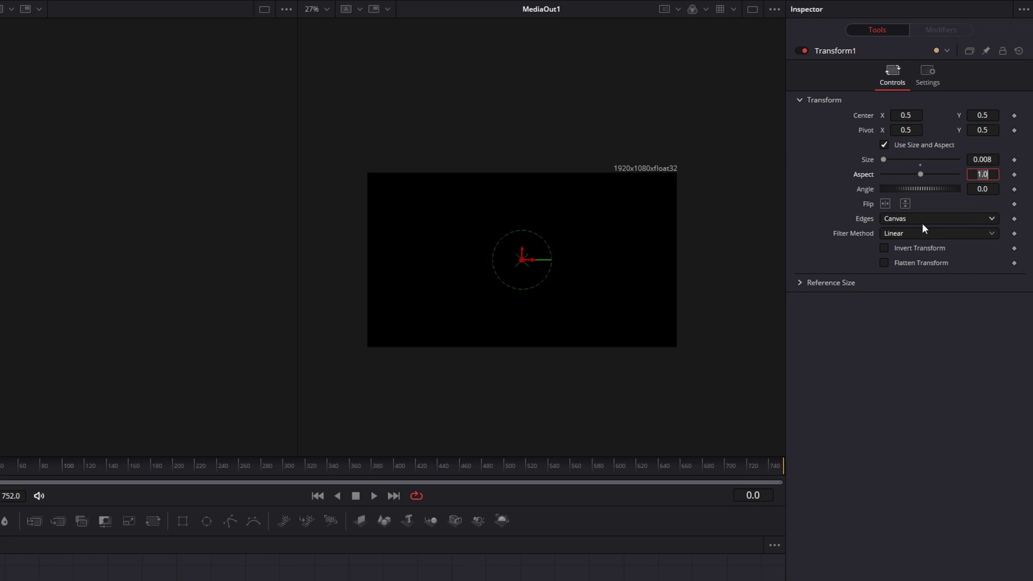
left_click(890, 217)
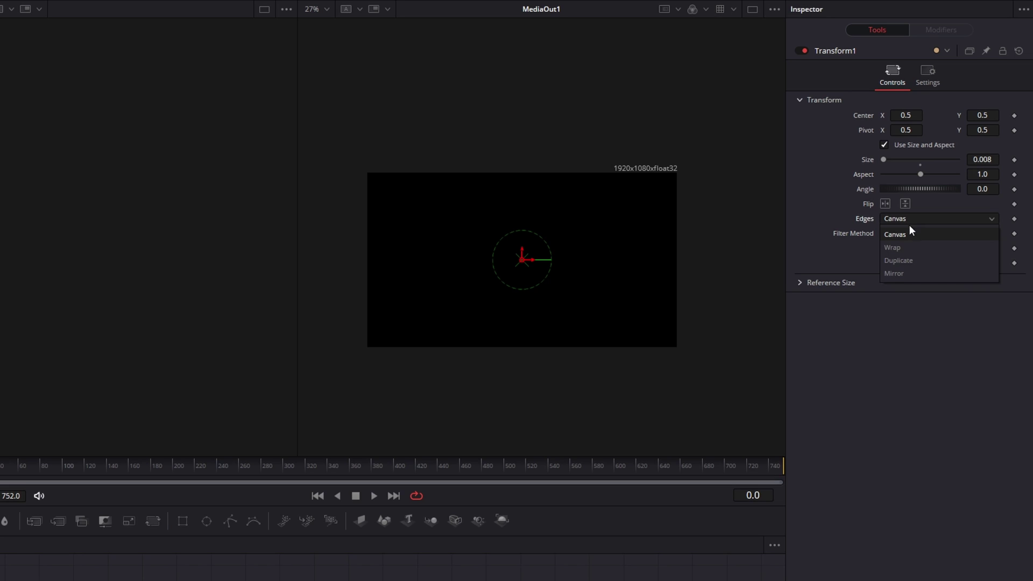
left_click(912, 248)
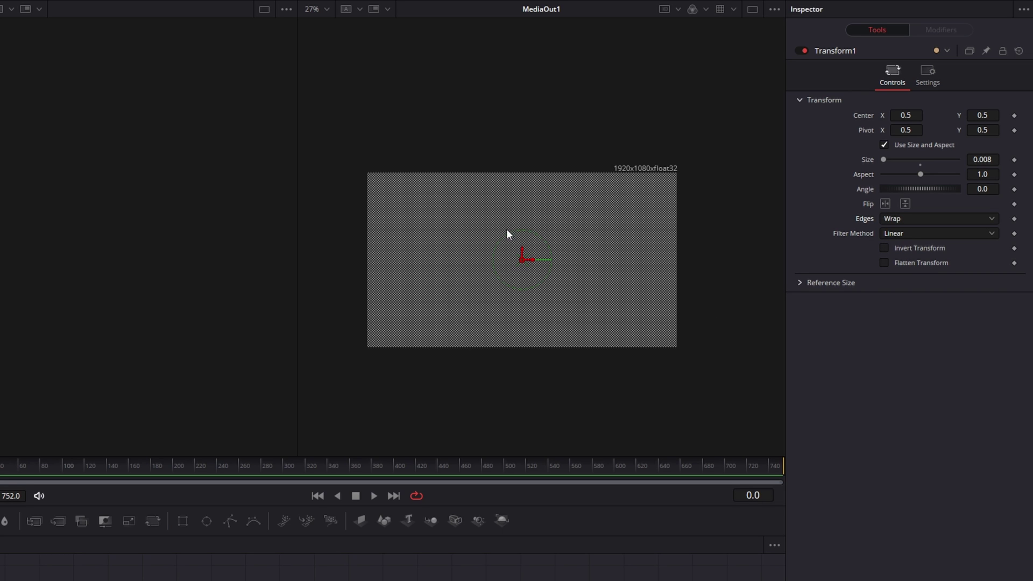
- Rotate the repeated dot pattern by setting Transform1's angle to 25
scroll(592, 272, "up", 5)
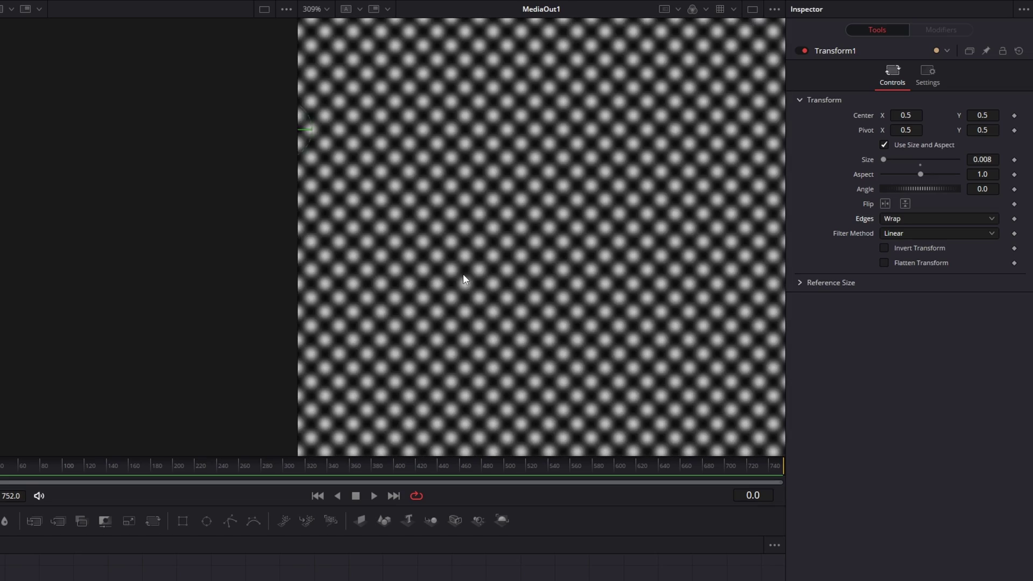
scroll(463, 274, "down", 4)
left_click_drag(474, 267, 560, 262)
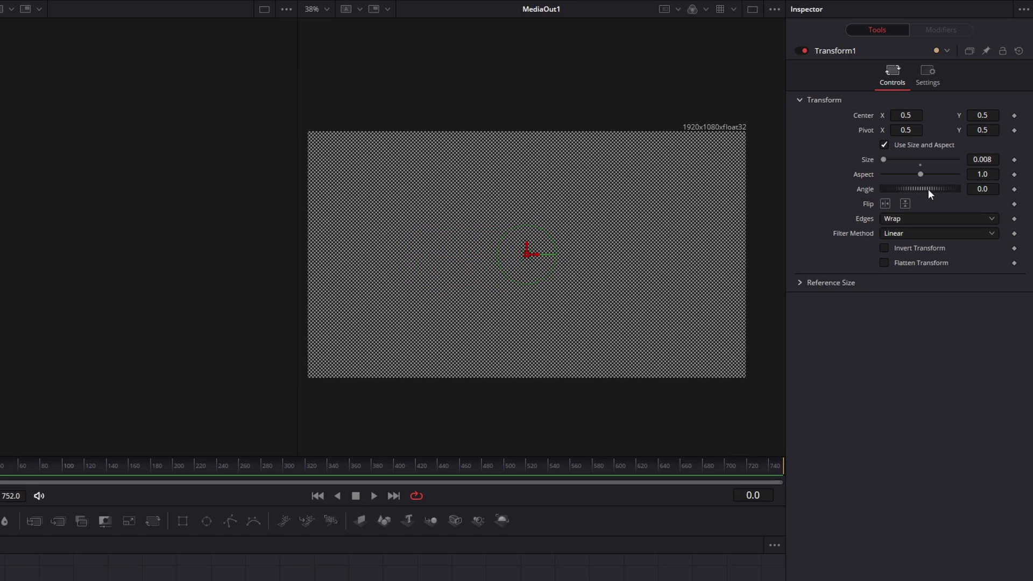
left_click_drag(925, 187, 929, 186)
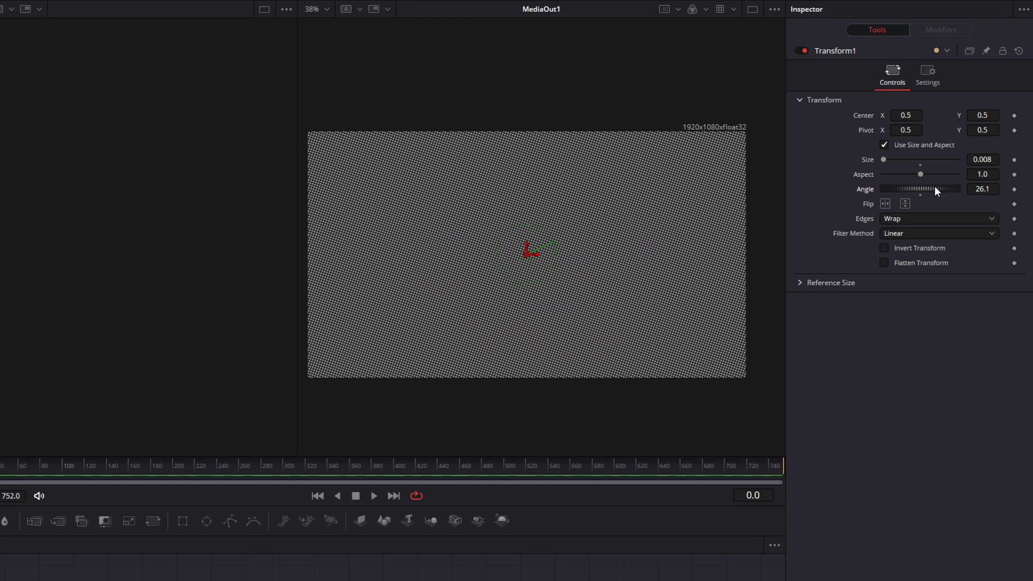
left_click(988, 186)
type("25")
key("Tab")
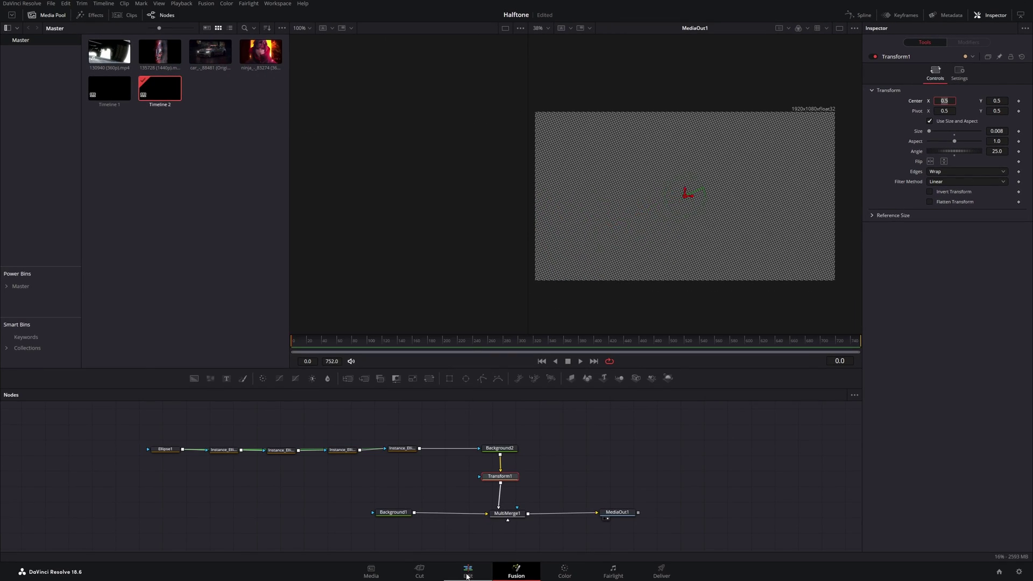
- Return to the Edit page and set the Fusion Composition clip's composite mode to Hard Mix
left_click(468, 572)
left_click_drag(356, 324, 353, 333)
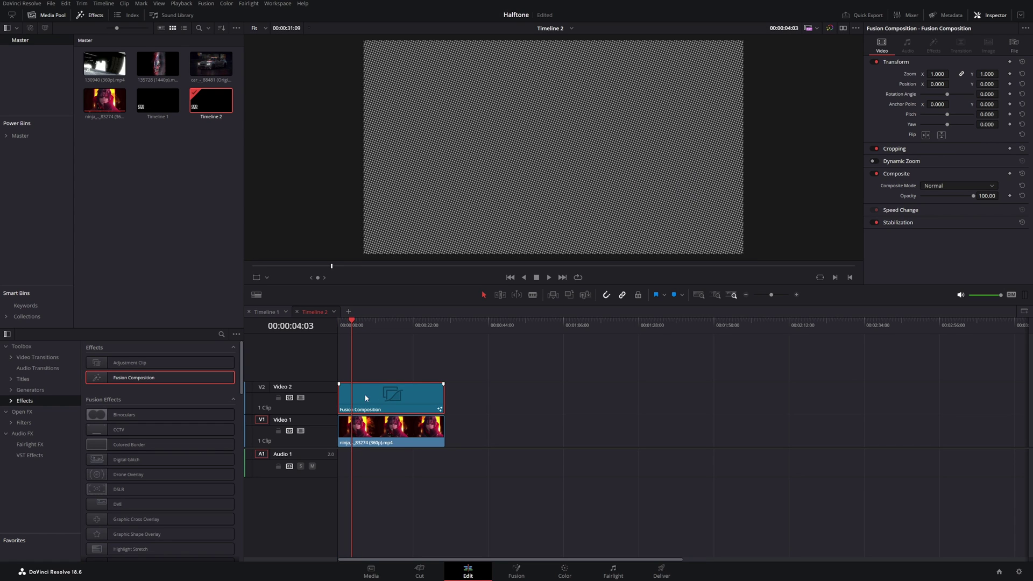
left_click(943, 184)
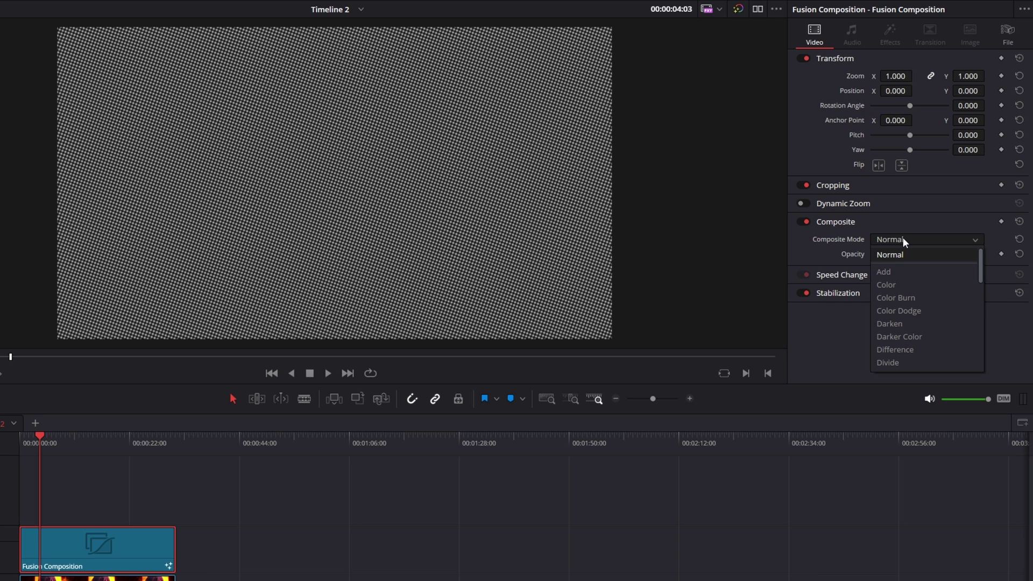
scroll(906, 326, "down", 3)
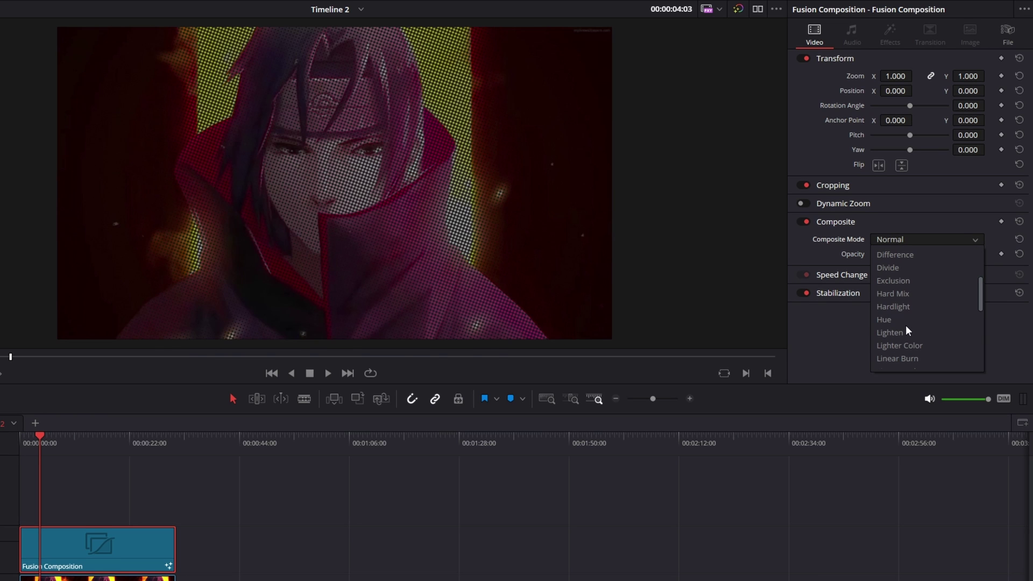
left_click(902, 299)
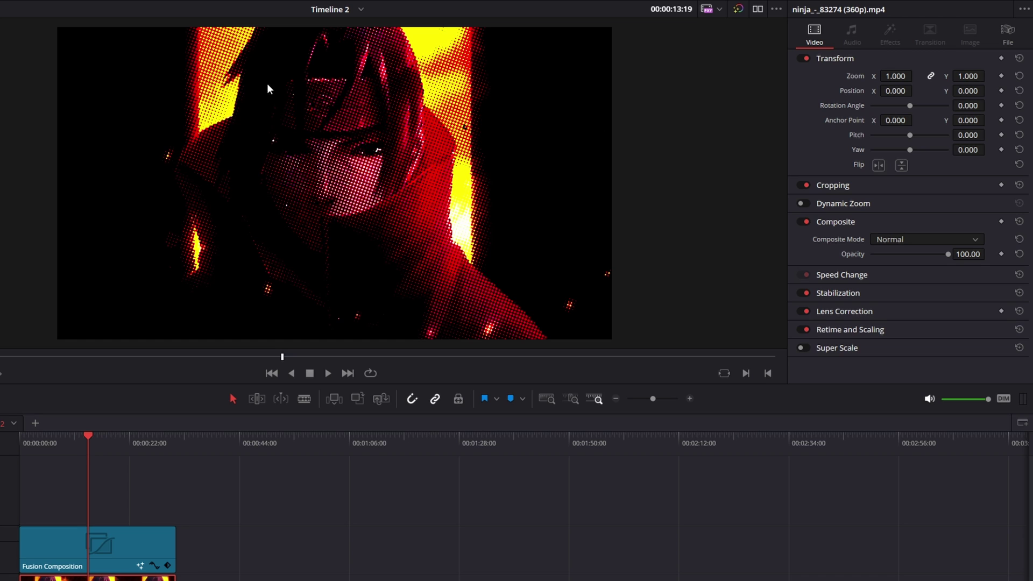
- Insert a Brightness Contrast node with saturation 0 between MediaIn1 and MediaOut1 in the ninja clip's Fusion composition
right_click(129, 580)
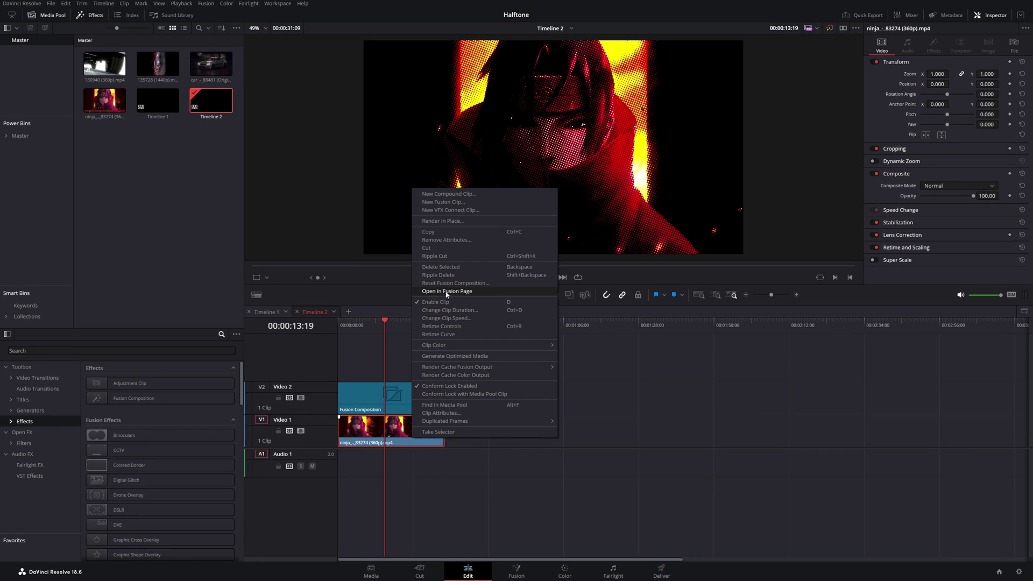
left_click(455, 291)
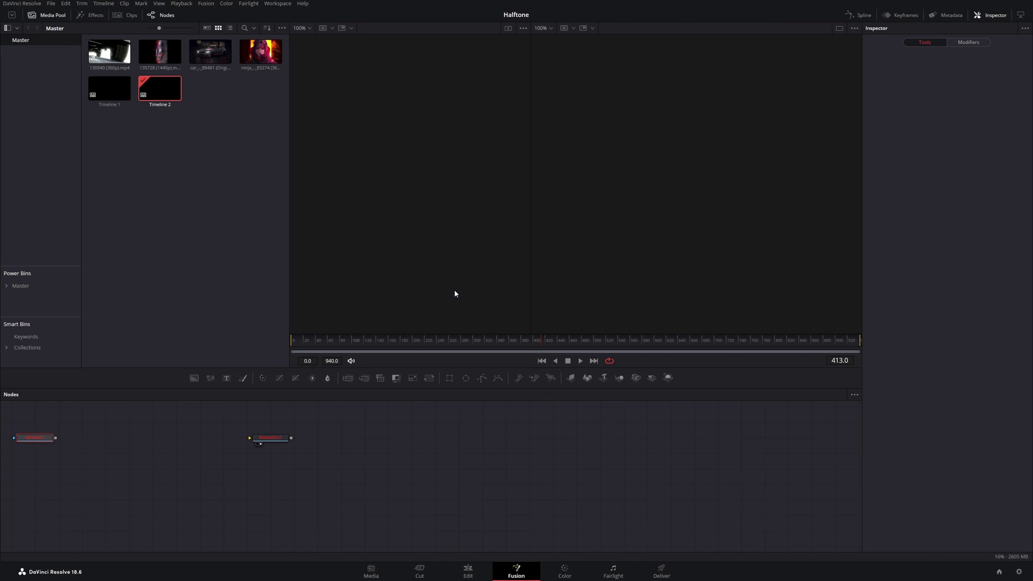
key("shift+space")
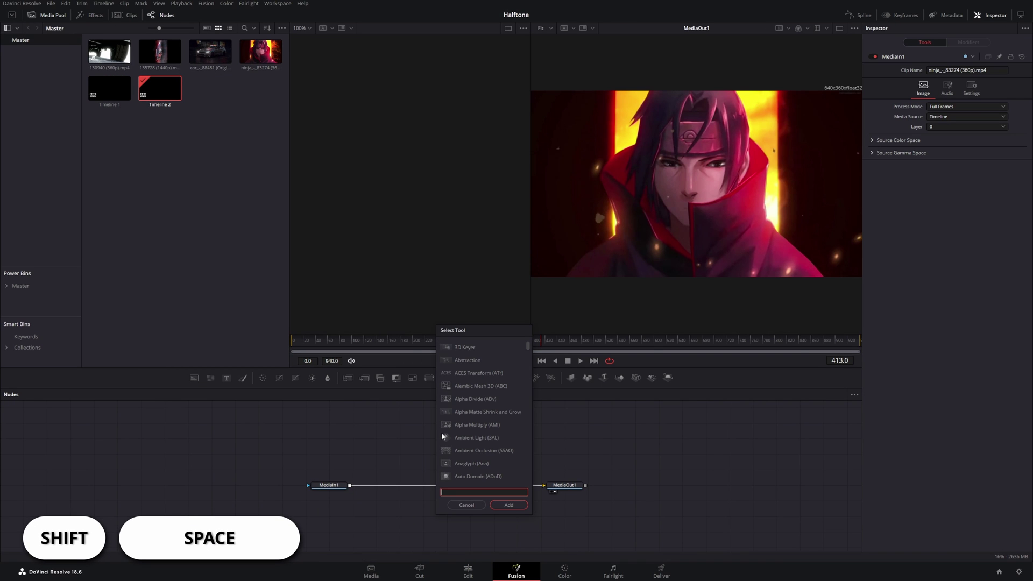
type("cont")
key("Up")
key("Return")
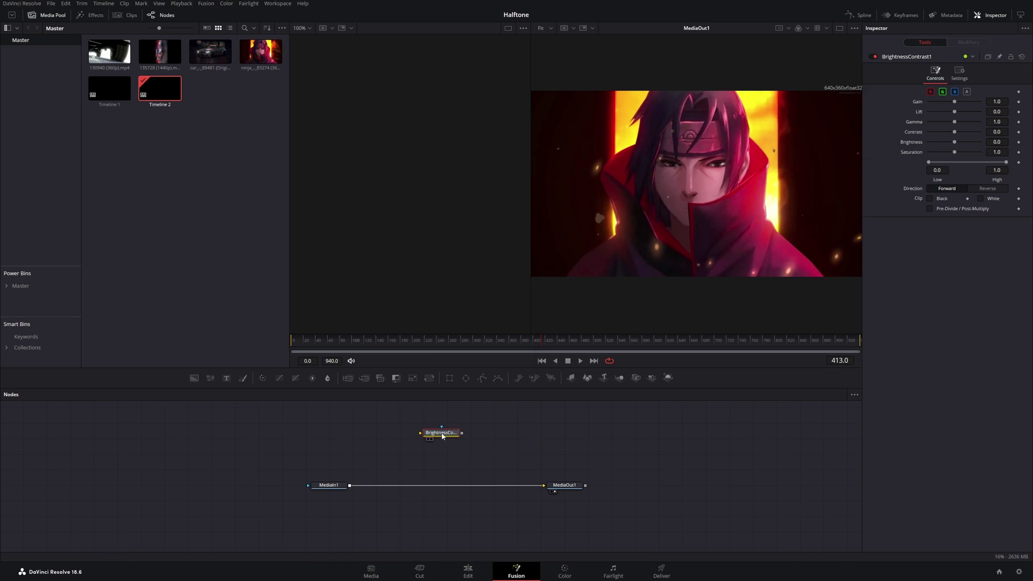
left_click_drag(433, 437, 432, 489)
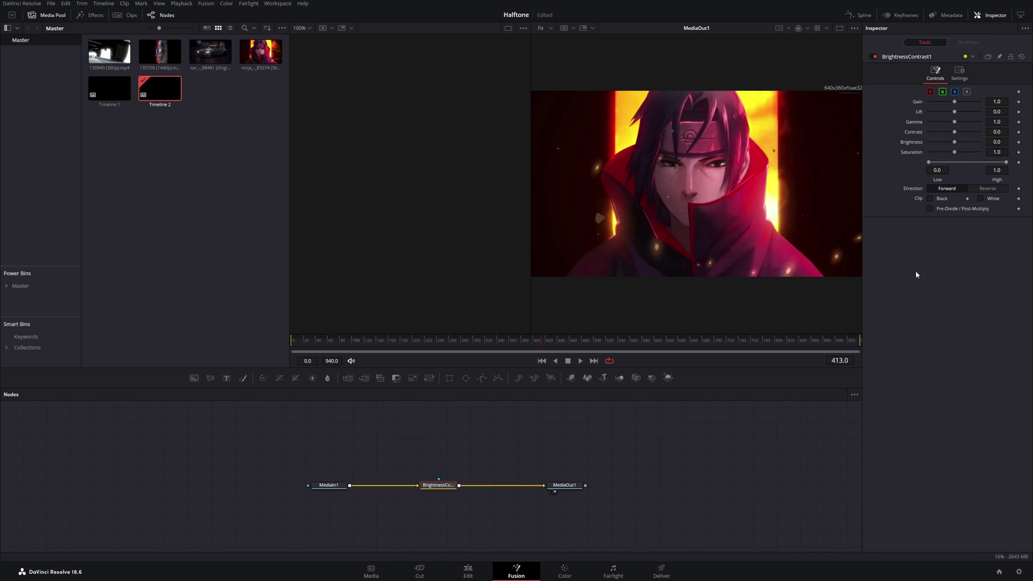
left_click_drag(957, 150, 910, 157)
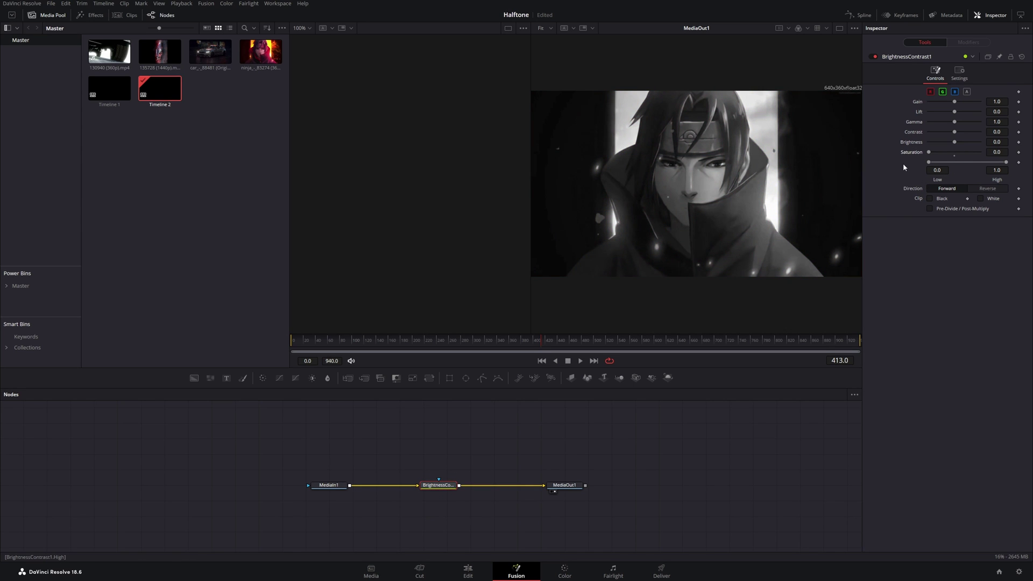
- On the Edit page, add an Adjustment Clip on Video 3 spanning the full length of the clips below
left_click(472, 572)
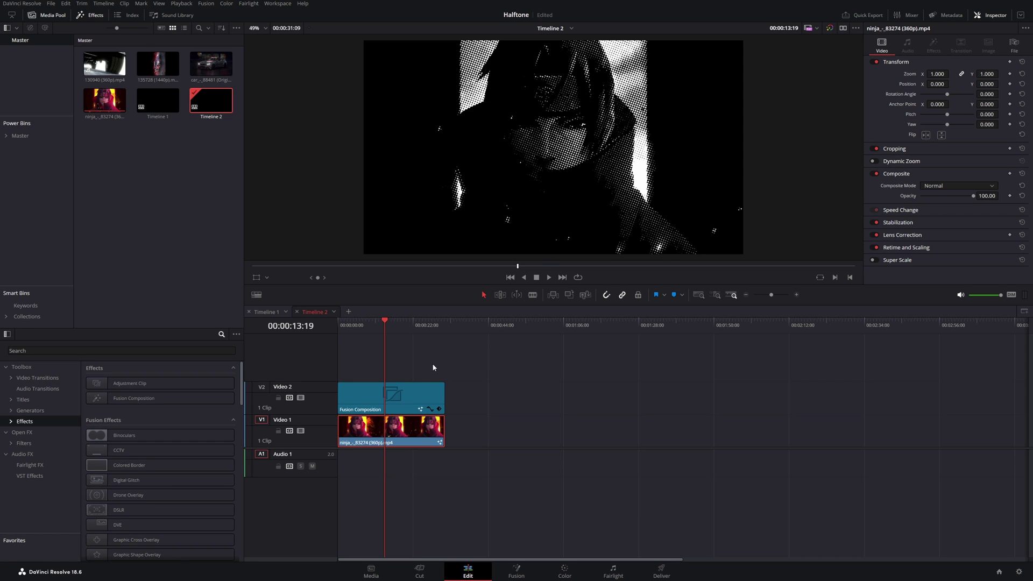
left_click(132, 386)
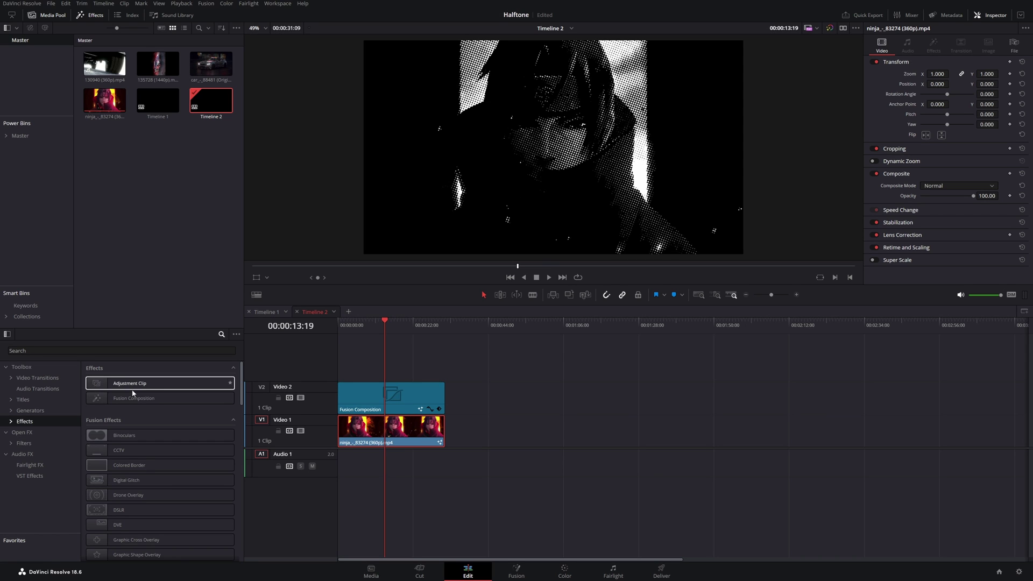
left_click_drag(133, 393, 443, 355)
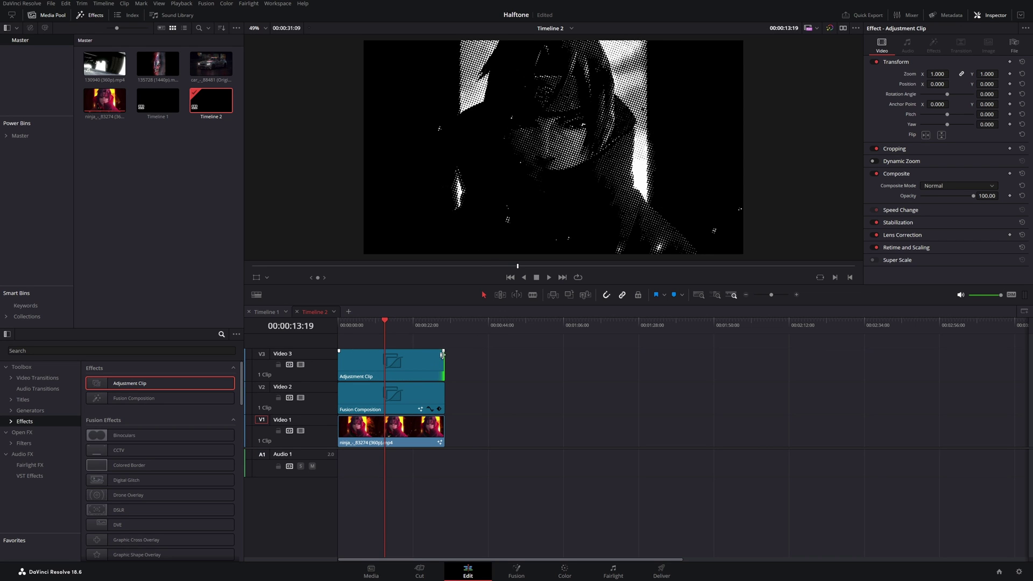
- Insert a Blur node between MediaIn1 and MediaOut1 in the adjustment clip's Fusion composition and inspect the softened dots
left_click(377, 365)
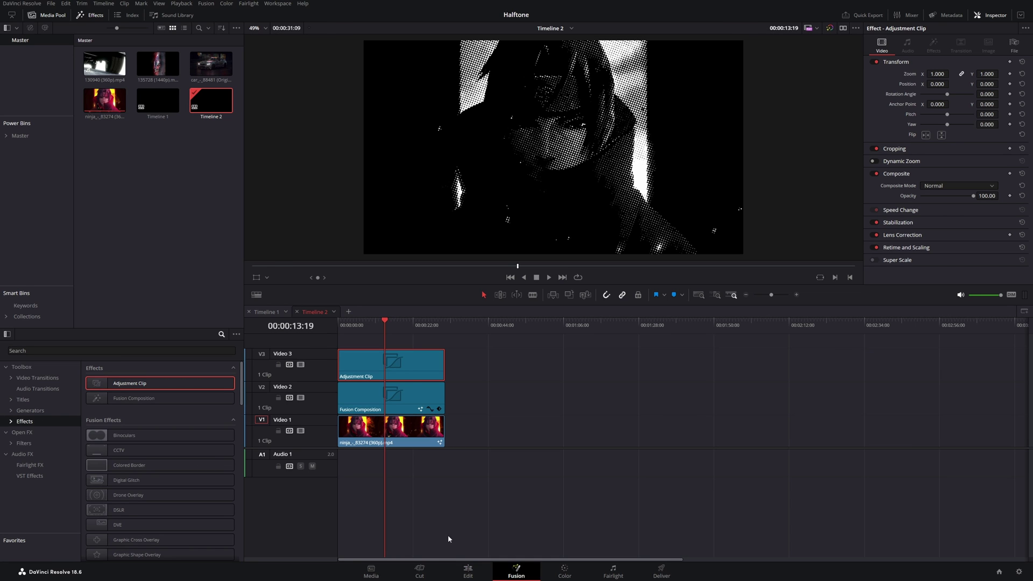
left_click(517, 572)
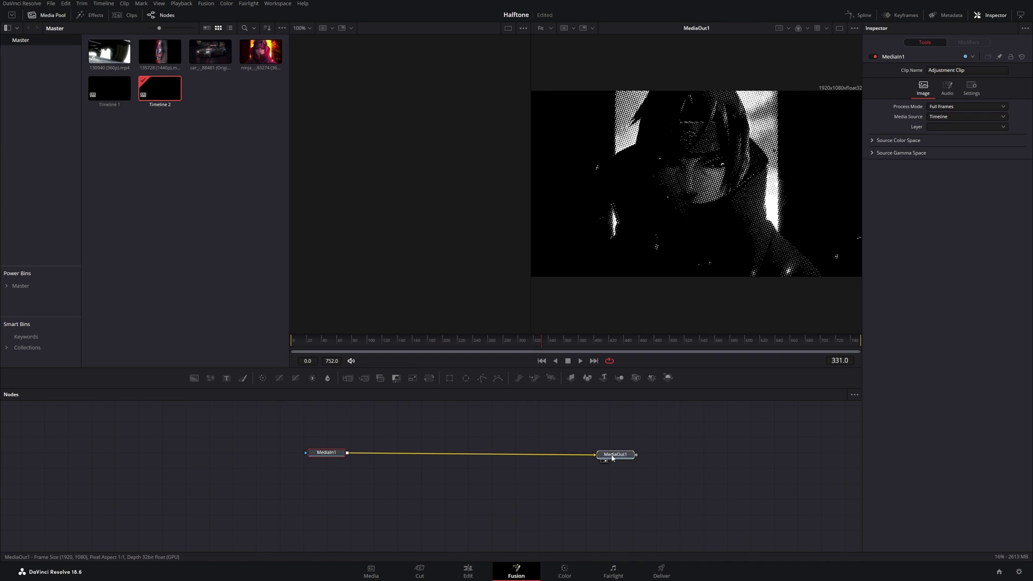
left_click_drag(562, 456, 614, 459)
key("shift+space")
type("cont")
key("BackSpace")
key("BackSpace")
key("BackSpace")
key("BackSpace")
type("blur")
key("Return")
left_click_drag(415, 437, 427, 455)
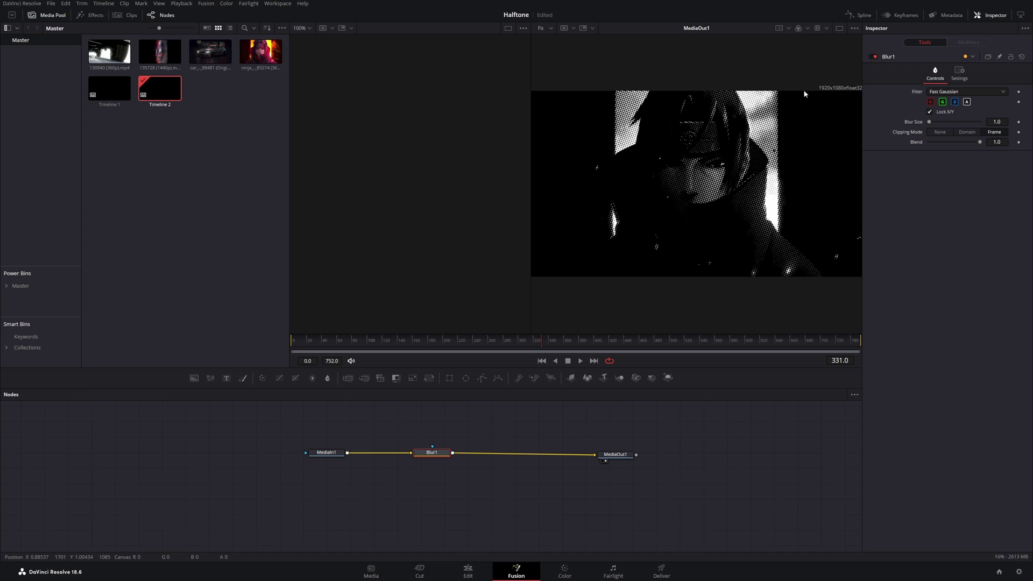
scroll(711, 183, "up", 6)
scroll(711, 183, "down", 5)
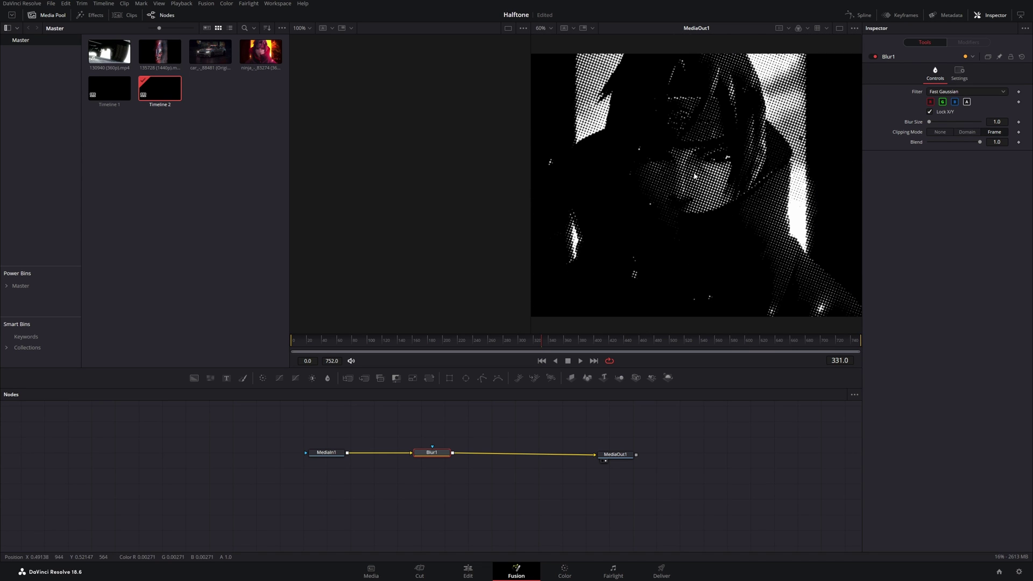
scroll(696, 177, "up", 3)
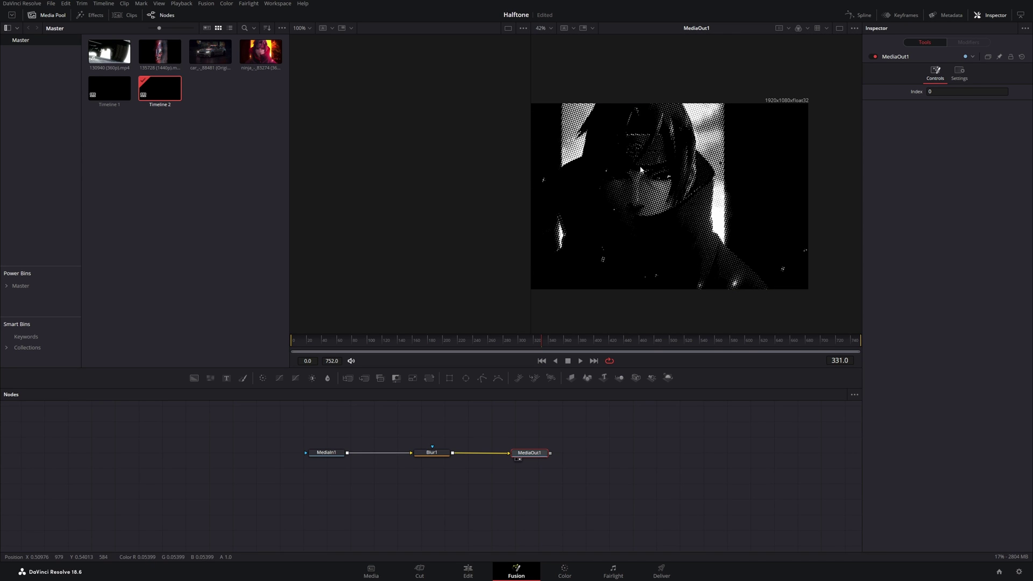
- Reopen the ninja clip in Fusion and brighten it by raising the Brightness Contrast gain to 1.83
key("shift+4")
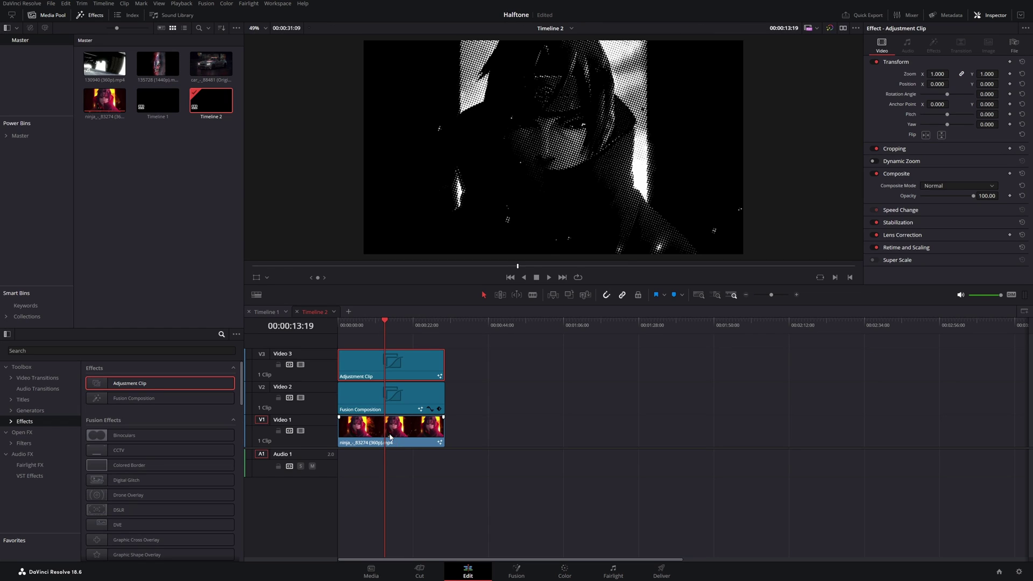
left_click(390, 438)
right_click(403, 439)
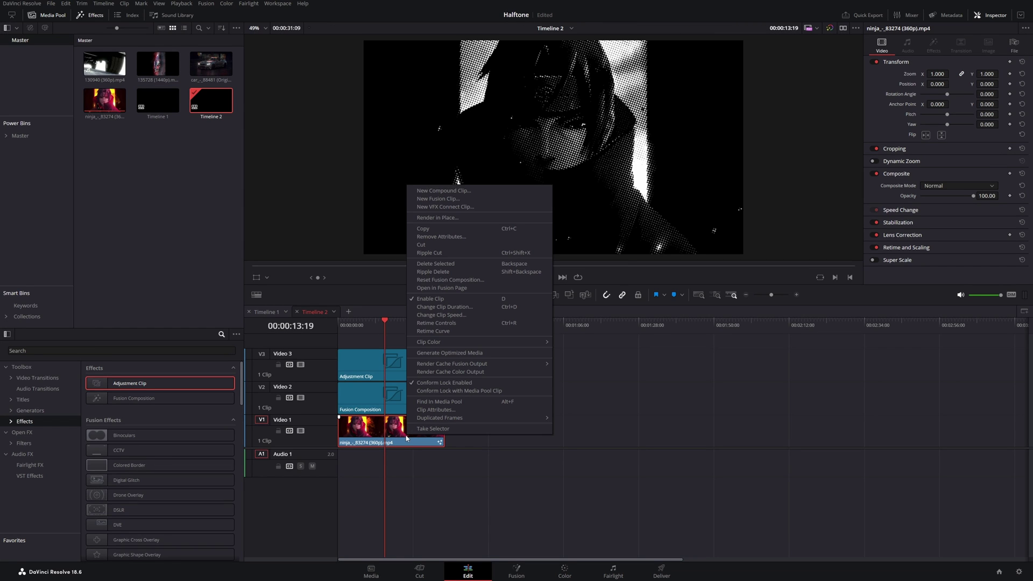
left_click(442, 288)
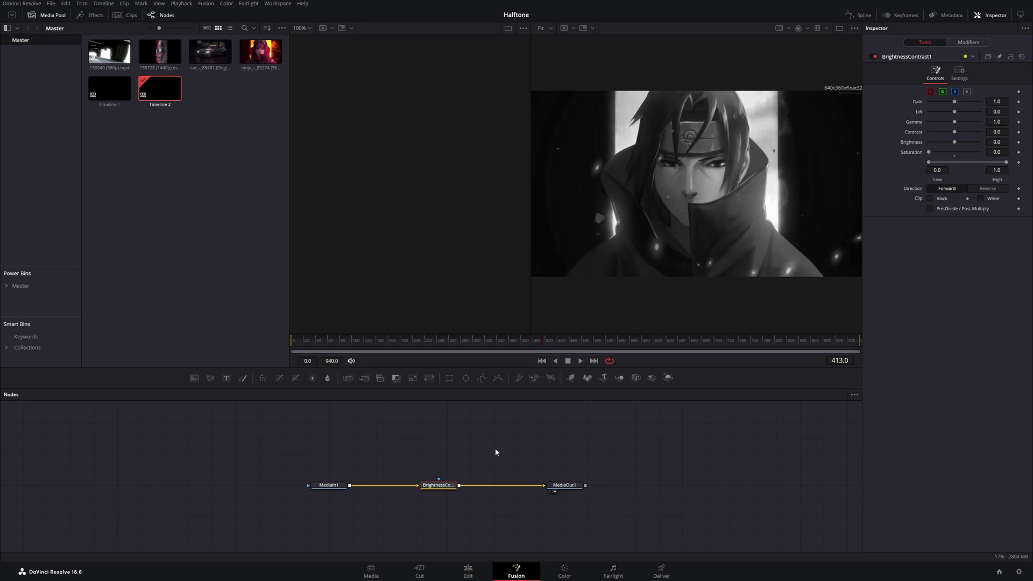
left_click_drag(955, 122, 962, 103)
left_click(955, 126)
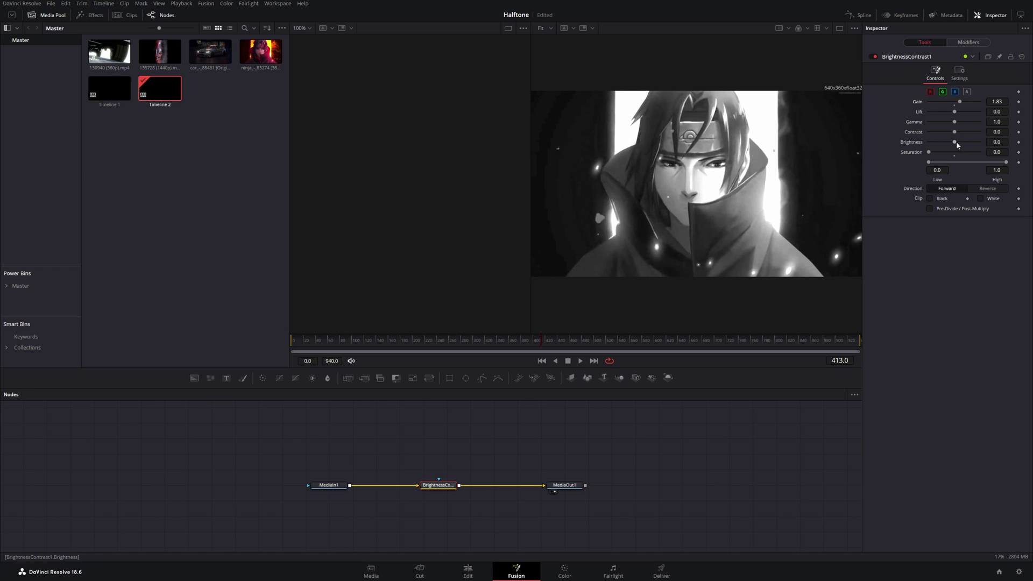
left_click_drag(957, 142, 959, 133)
- On the Edit page, go to the start of the timeline and set the ninja clip's zoom to 1.25
left_click(468, 569)
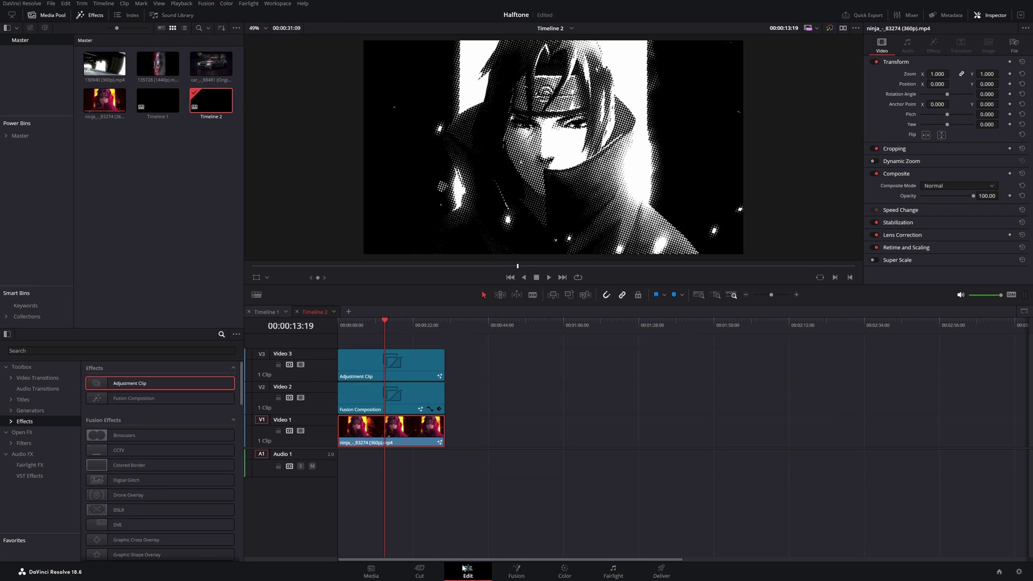
left_click_drag(387, 337, 339, 334)
scroll(657, 261, "down", 2)
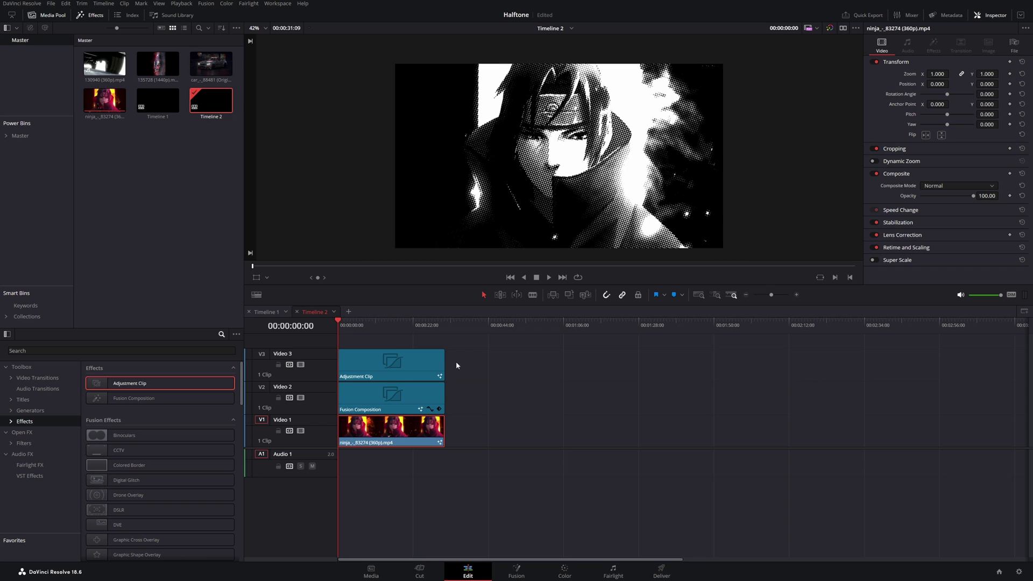
left_click_drag(939, 74, 953, 74)
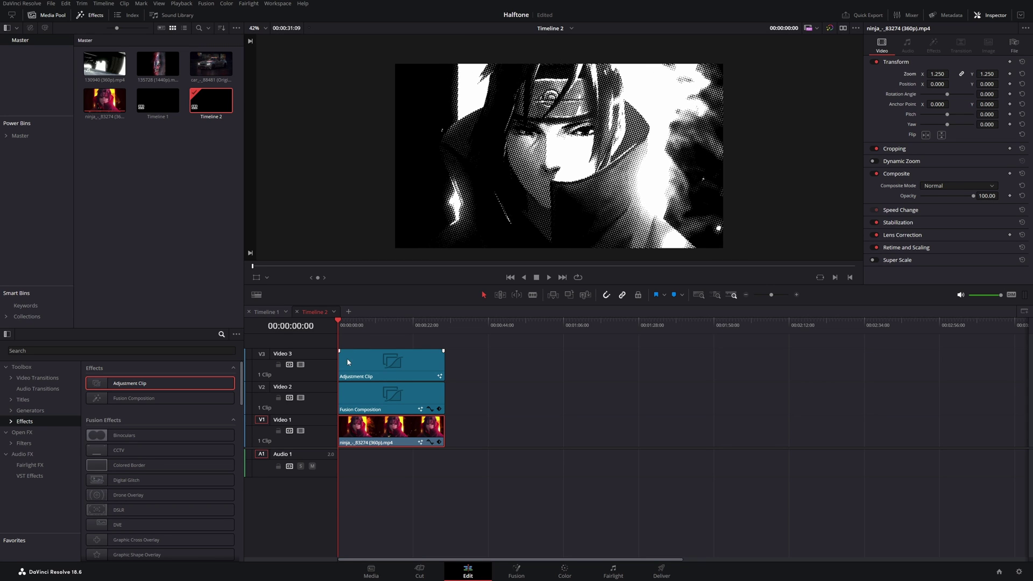
left_click(605, 446)
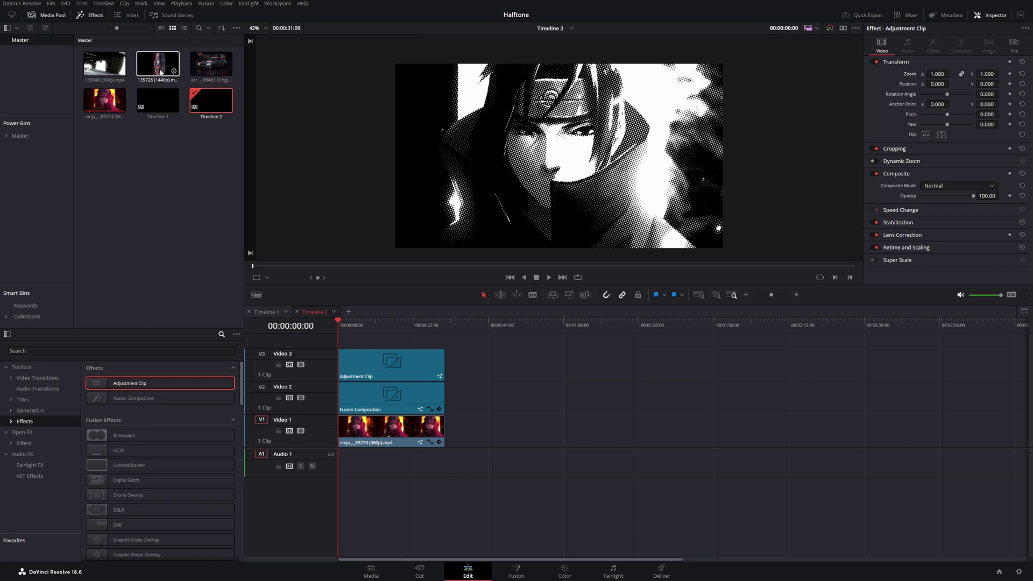
left_click_drag(158, 63, 471, 437)
left_click(484, 324)
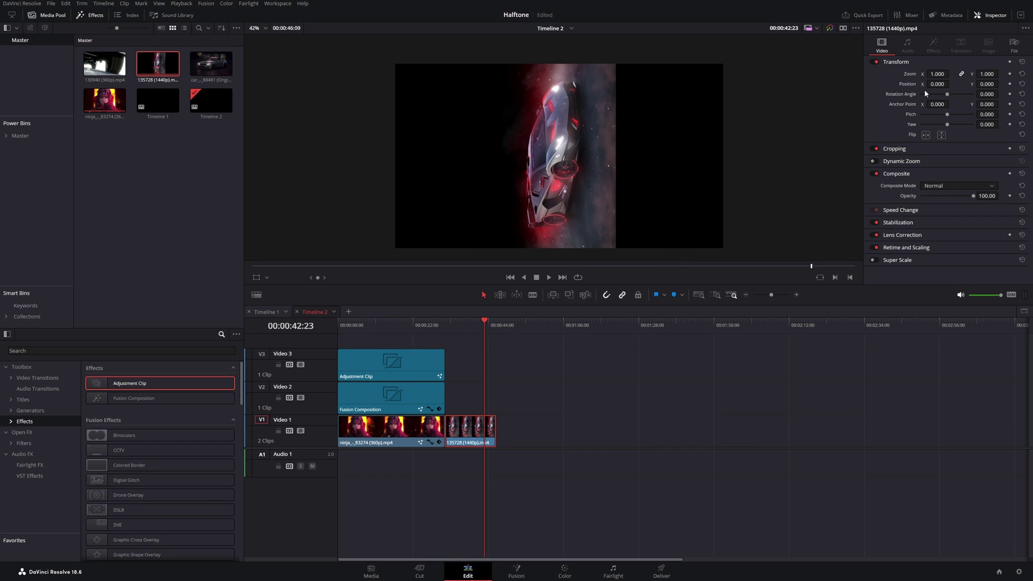
left_click(989, 93)
type("-90")
key("Return")
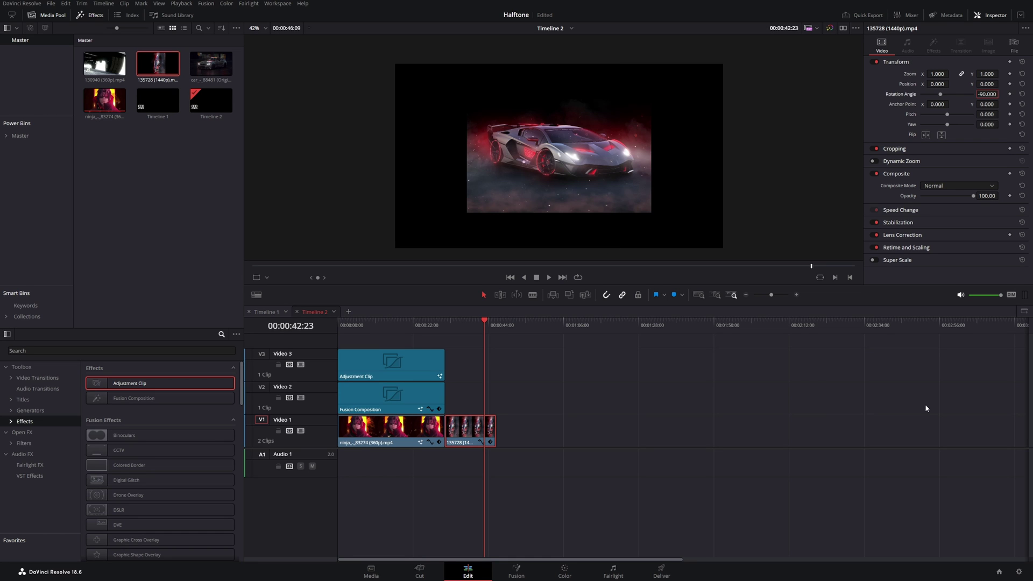
- Set the car clip's zoom to 1.800 and extend the Fusion Composition and Adjustment Clip to the end of the car clip
left_click_drag(936, 76, 979, 76)
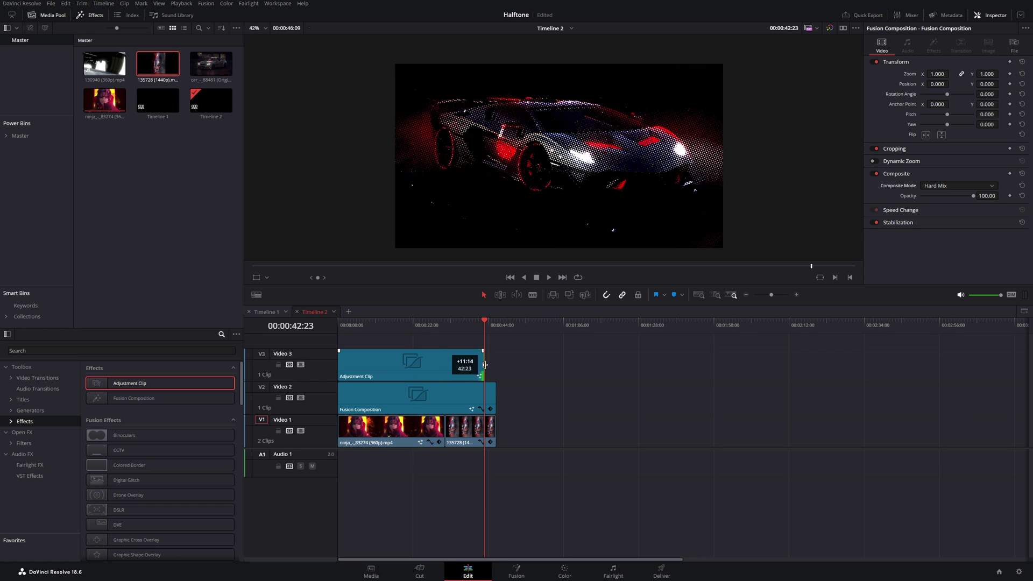
left_click_drag(494, 365, 496, 365)
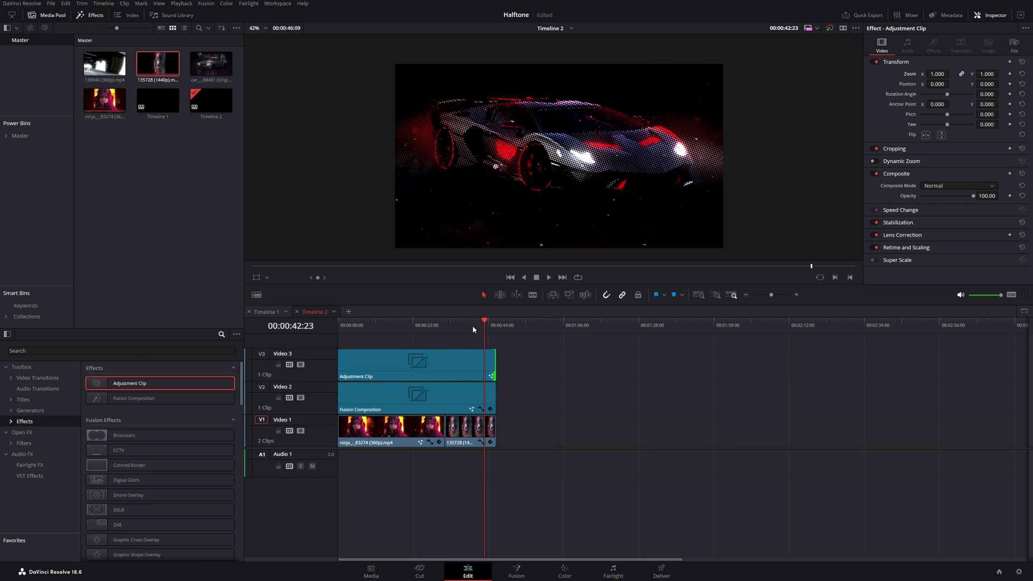
mouse_move(473, 326)
left_mouse_down()
mouse_move(455, 335)
mouse_move(467, 329)
left_mouse_up()
scroll(531, 163, "up", 4)
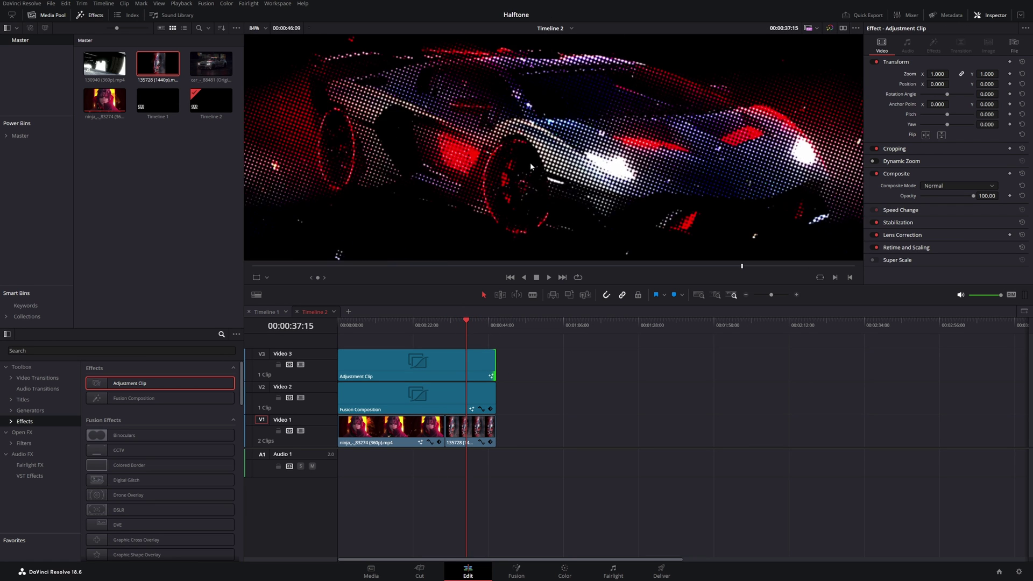
scroll(530, 162, "down", 4)
- Open the car clip in Fusion and insert a Brightness Contrast node between MediaIn1 and MediaOut1
left_click(467, 437)
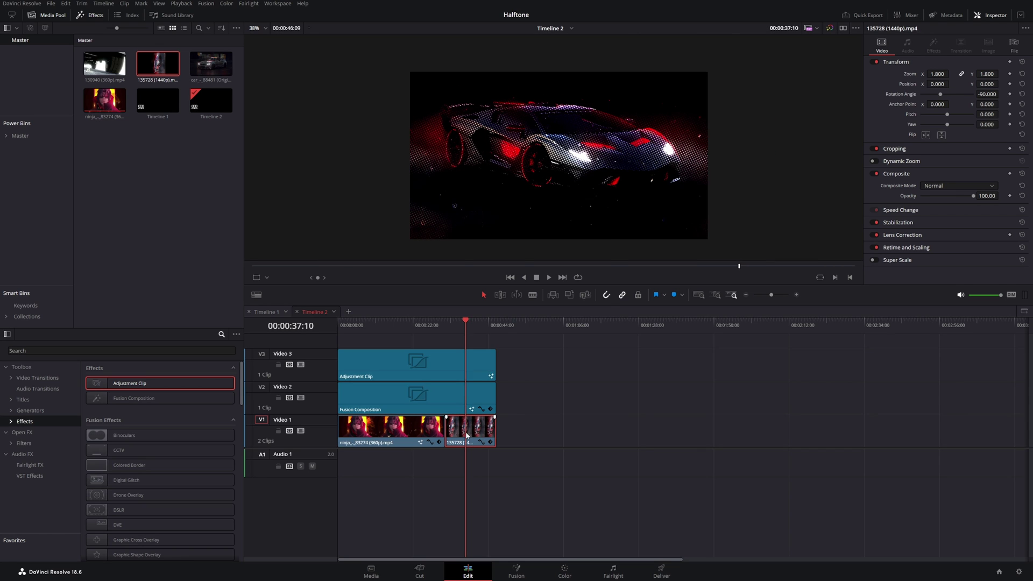
right_click(467, 437)
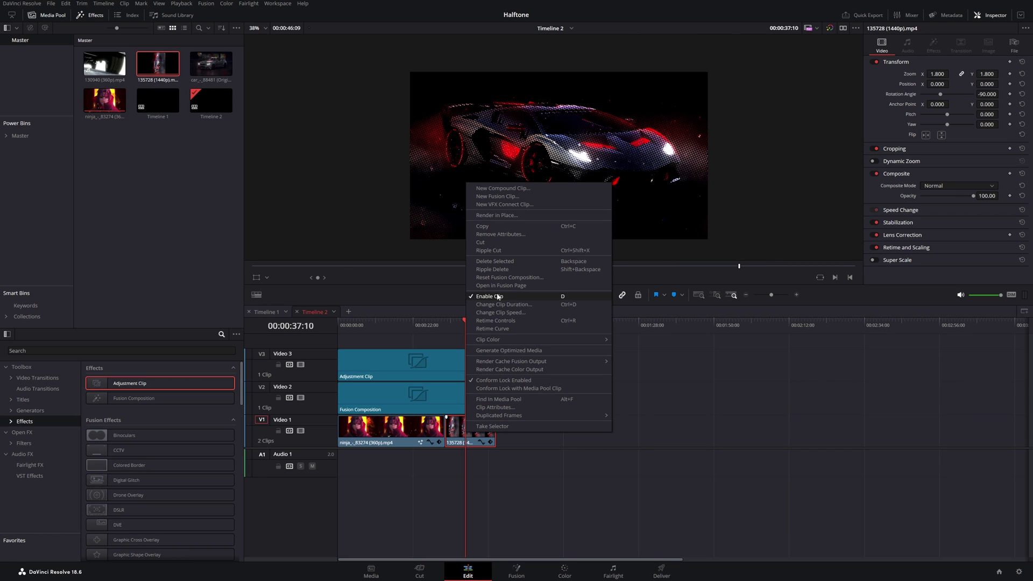
left_click(493, 285)
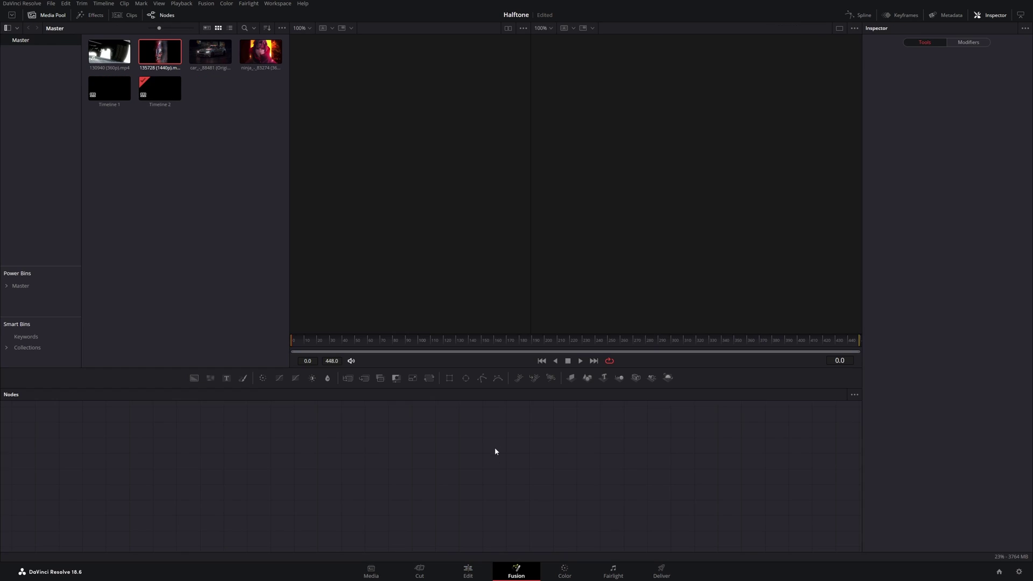
key("shift+space")
type("contrast")
key("Return")
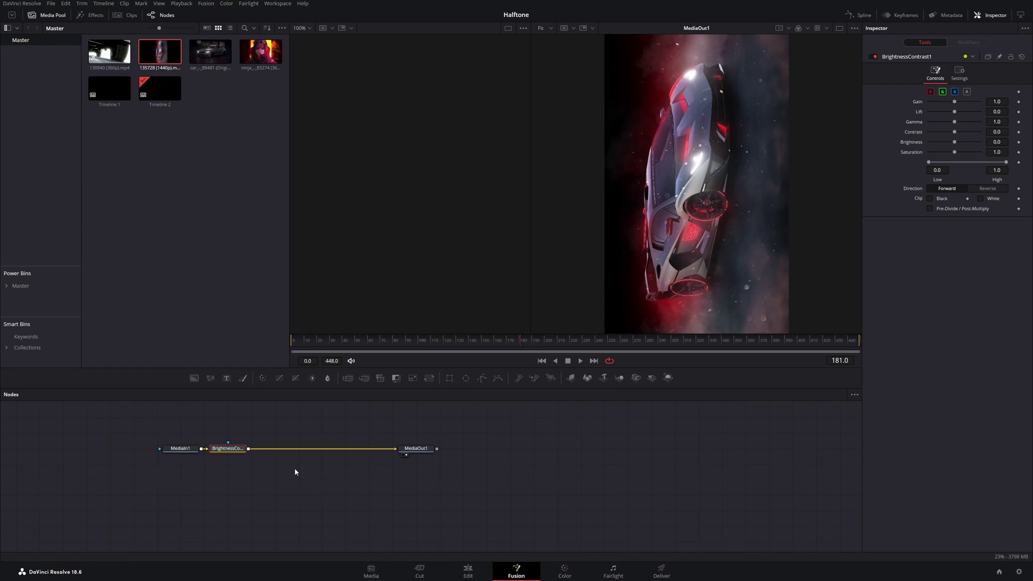
- Set the Brightness Contrast node to gain 1.38, gamma 0.89, contrast 0.41, brightness 0.32 and saturation 0.0, and return to the Edit page
left_click_drag(228, 448, 243, 448)
left_click_drag(244, 449, 264, 449)
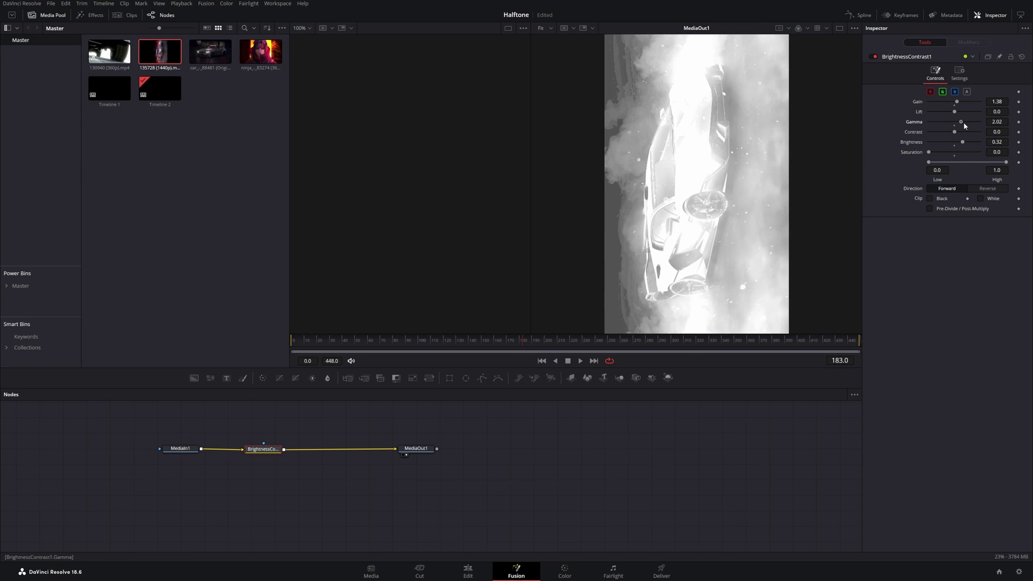
left_click_drag(955, 122, 966, 132)
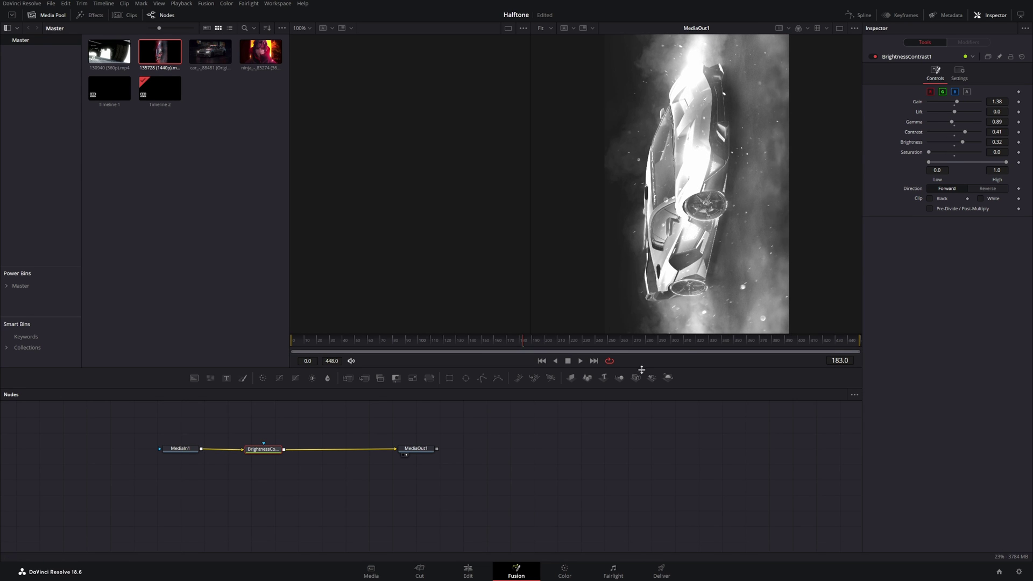
left_click(468, 572)
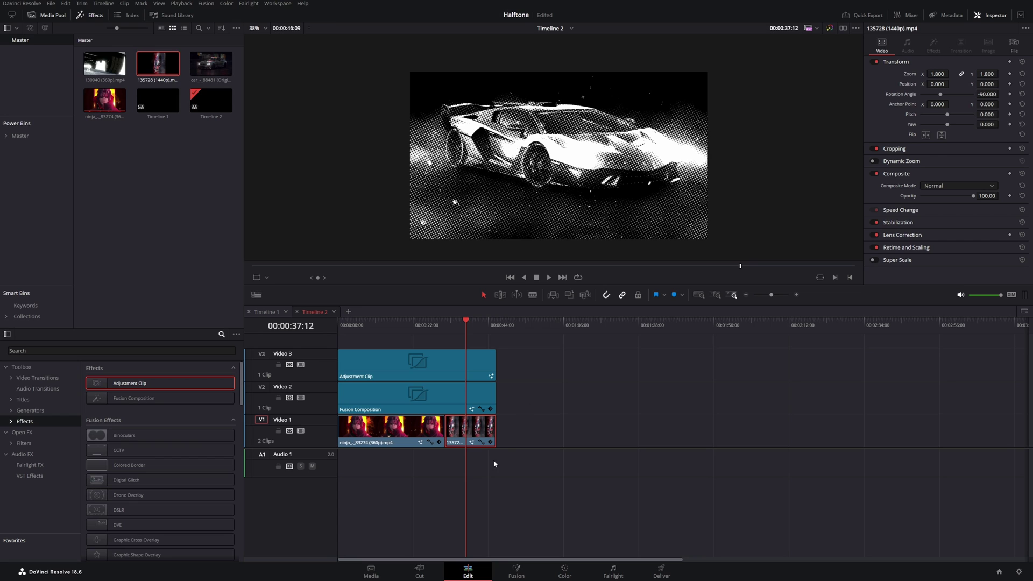